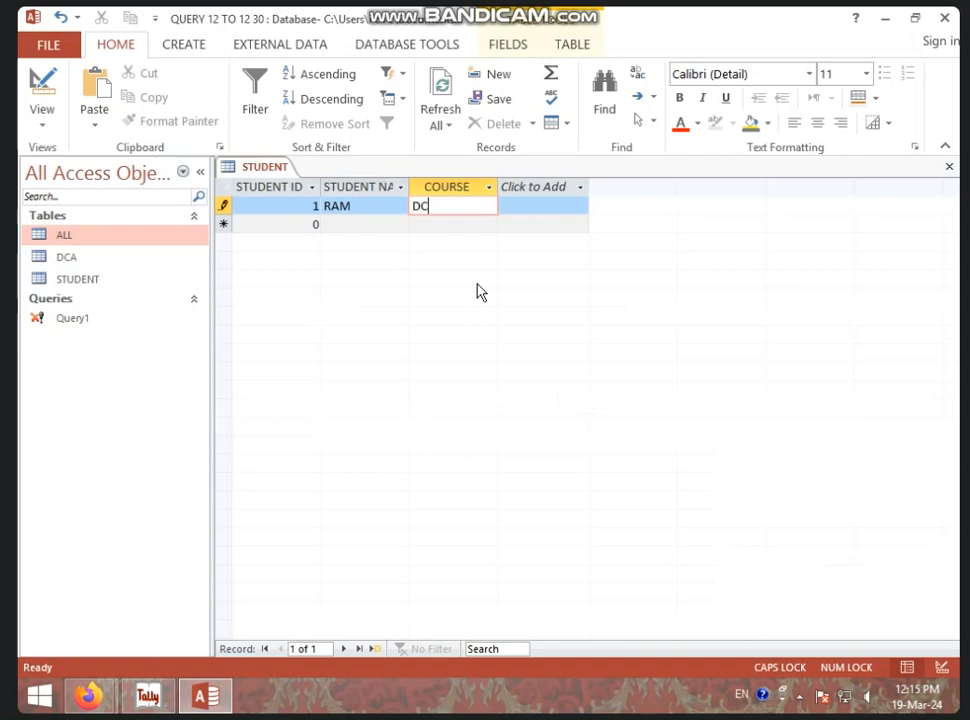
Finish the first student's record with course DCA and add student ID 2 with the student's name and course PGDCA
key("Return")
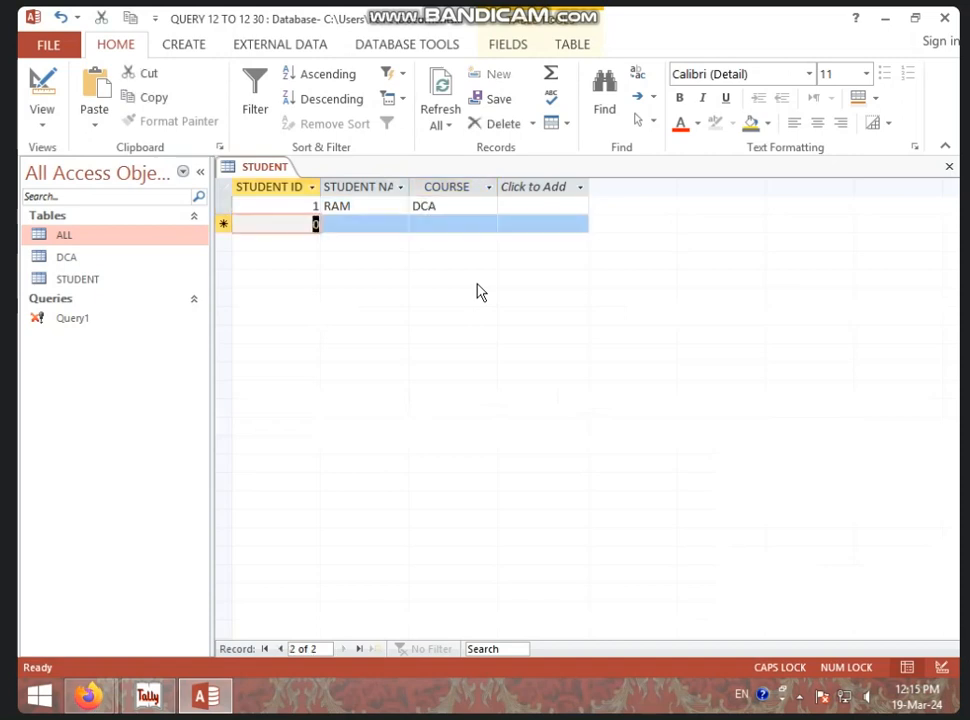
type("2")
key("Return")
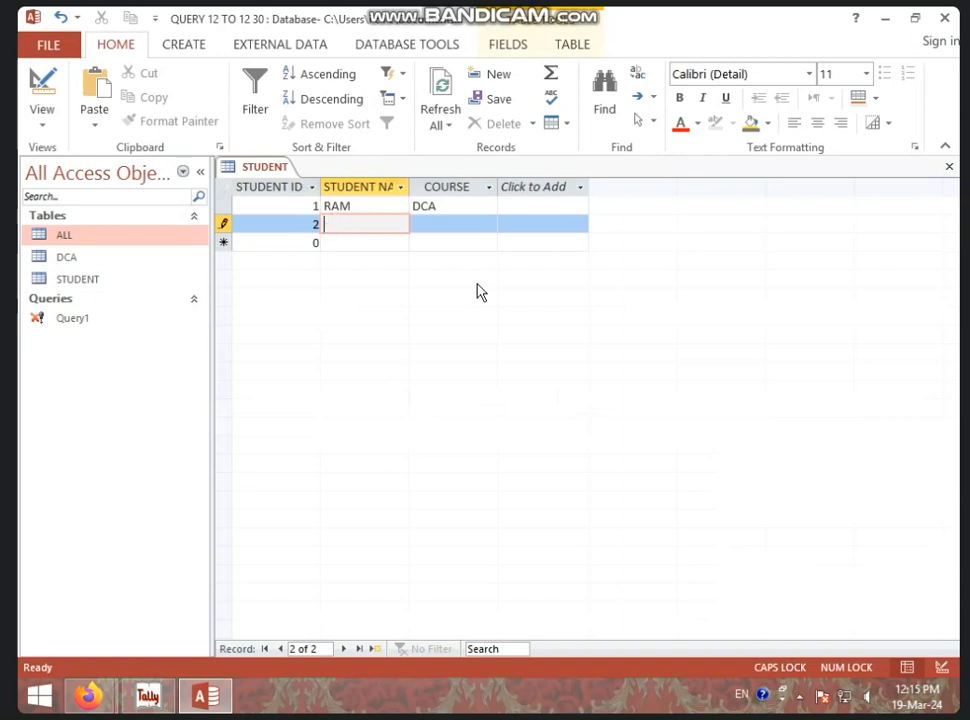
type("HINA")
key("Return")
type("P")
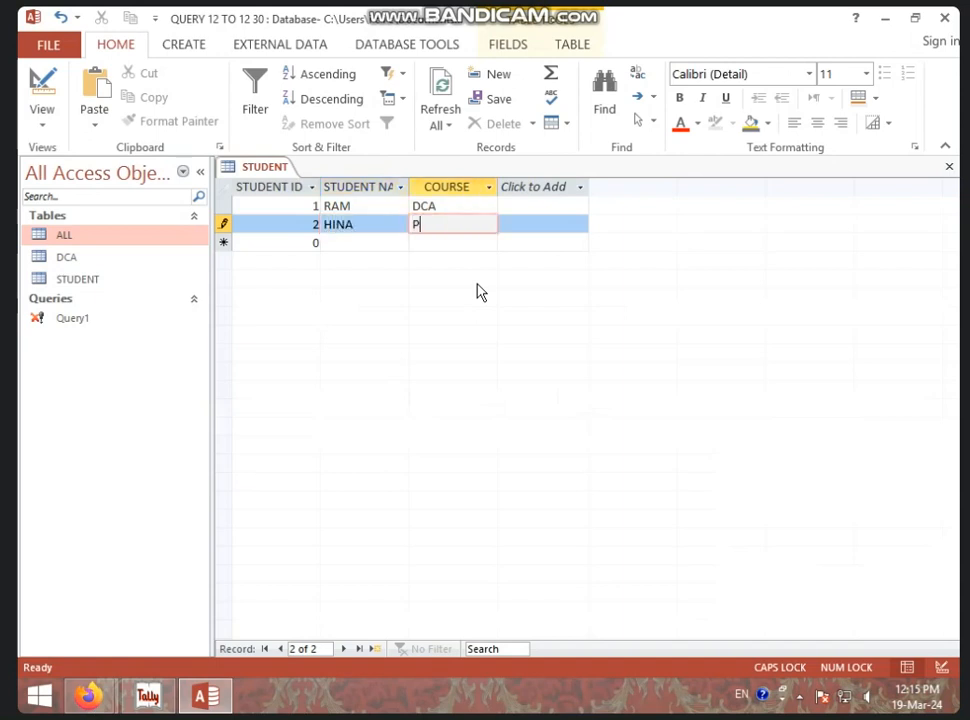
type("GDCA")
key("Return")
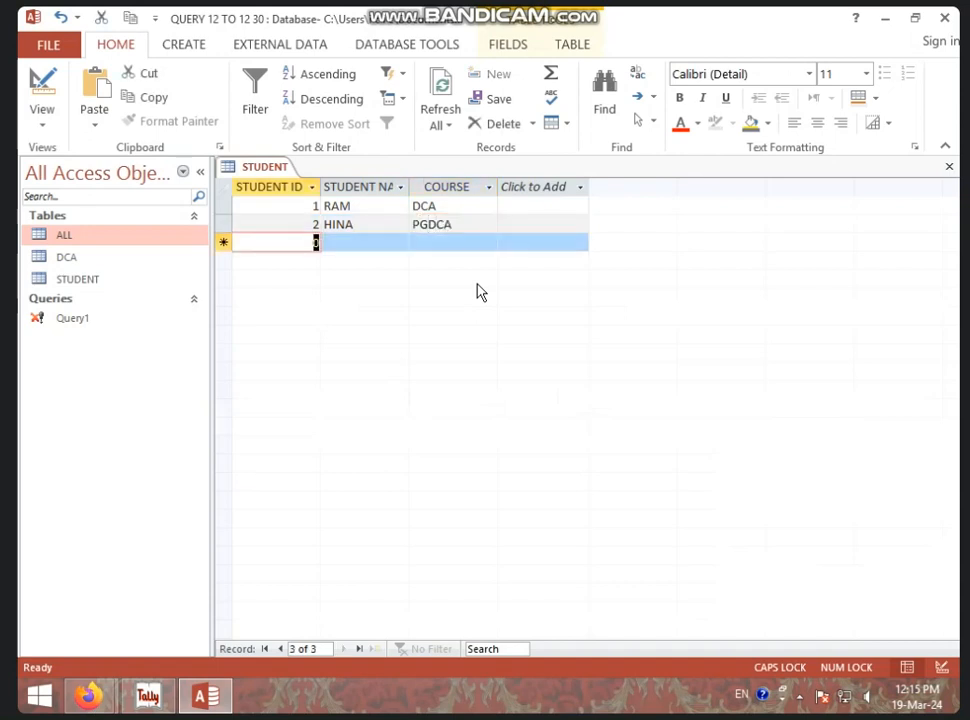
Add a third record to the STUDENT table with student ID 3, the student's name and course DCA
type("3")
key("Return")
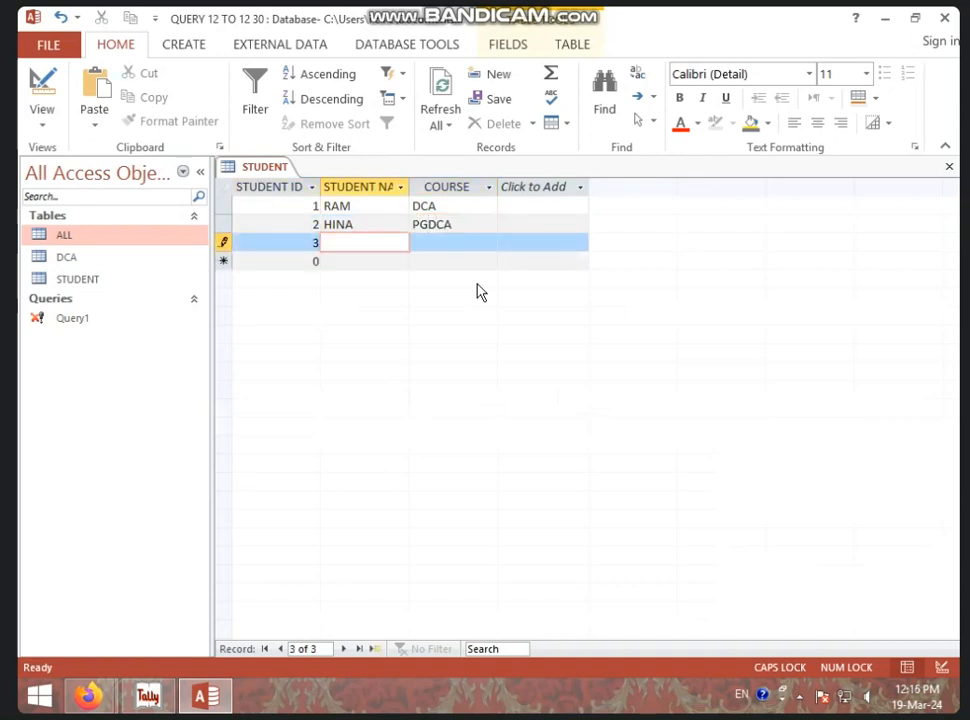
type("ROA")
key("BackSpace")
type("HAN")
key("Return")
type("DC")
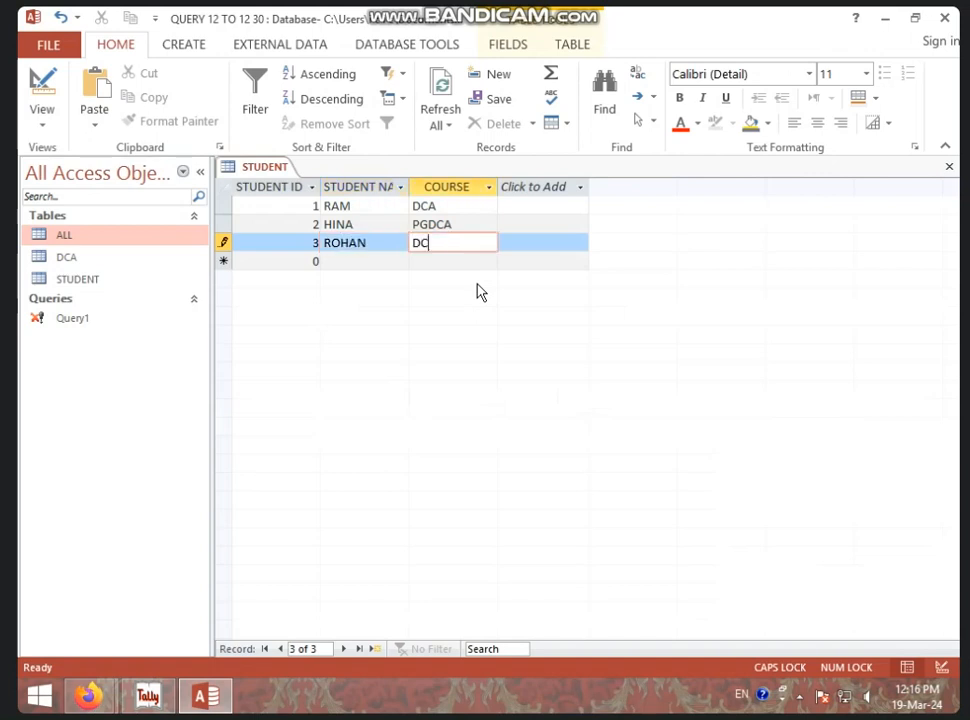
type("A")
key("Return")
Add a fourth record to the STUDENT table with student ID 4, the student's name and course DCA
type("4")
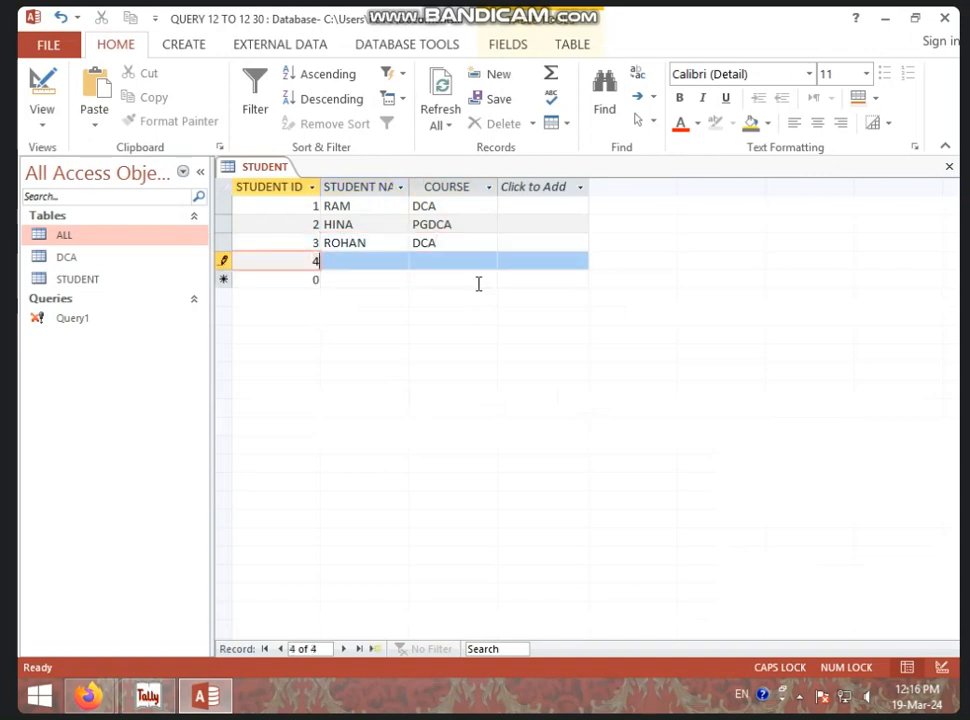
key("Return")
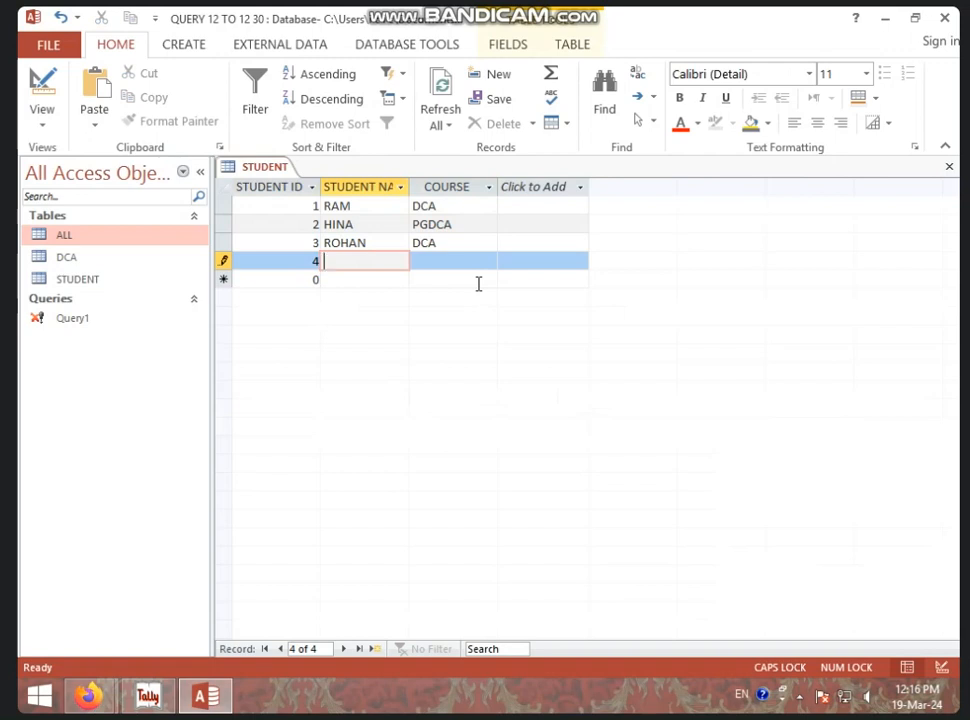
type("M")
key("BackSpace")
type("MOHIT")
key("BackSpace")
type("T")
key("Return")
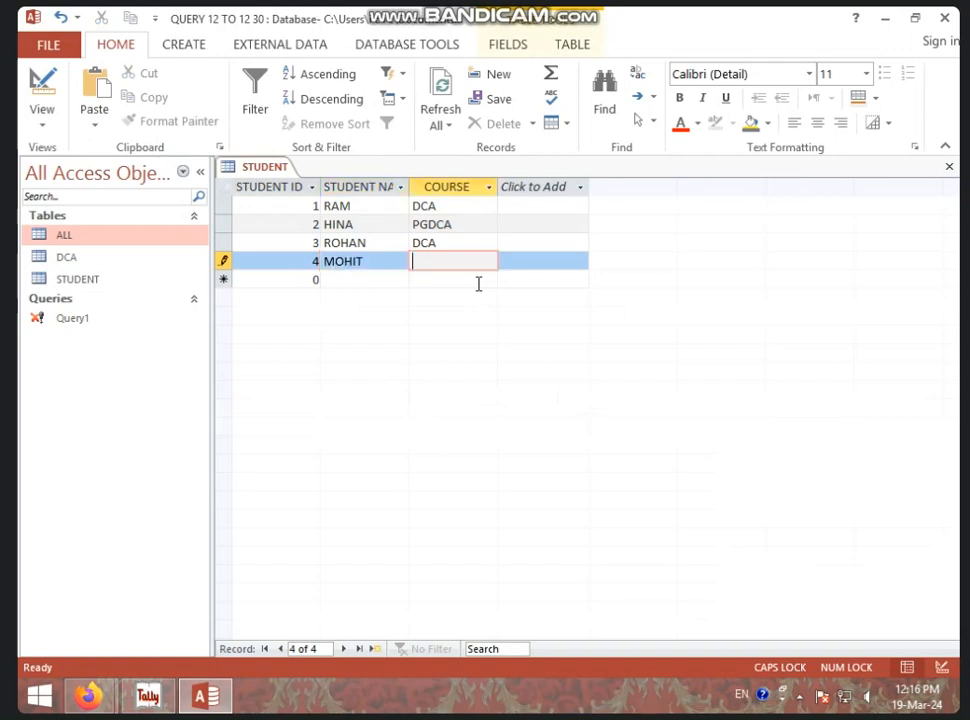
type("DCA")
key("Return")
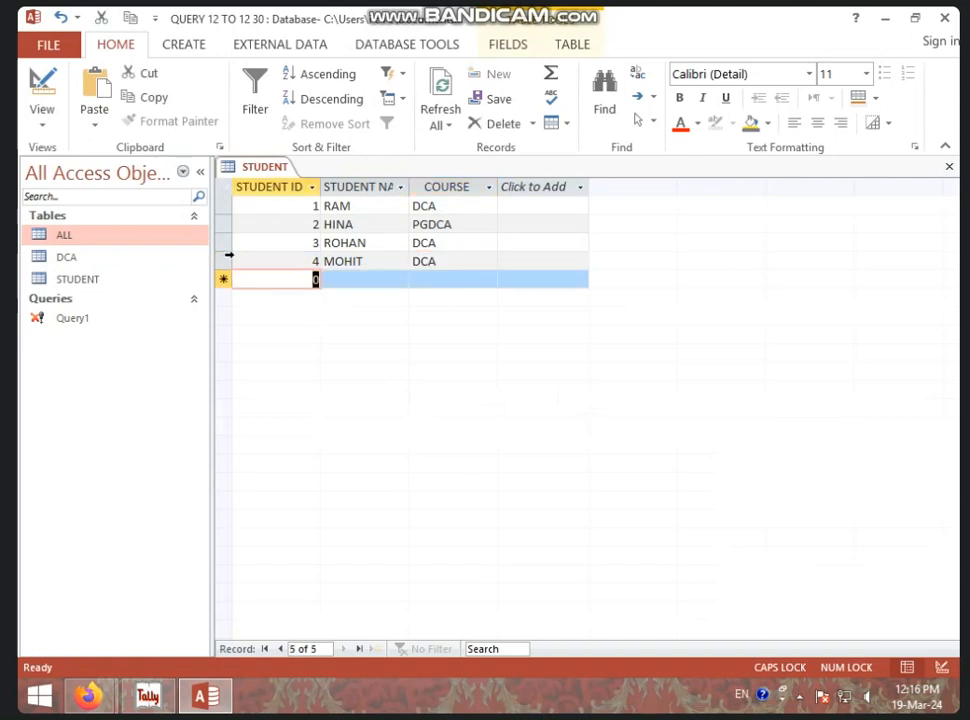
Save the STUDENT table and place the cursor in the student name field of the new blank record
right_click(266, 170)
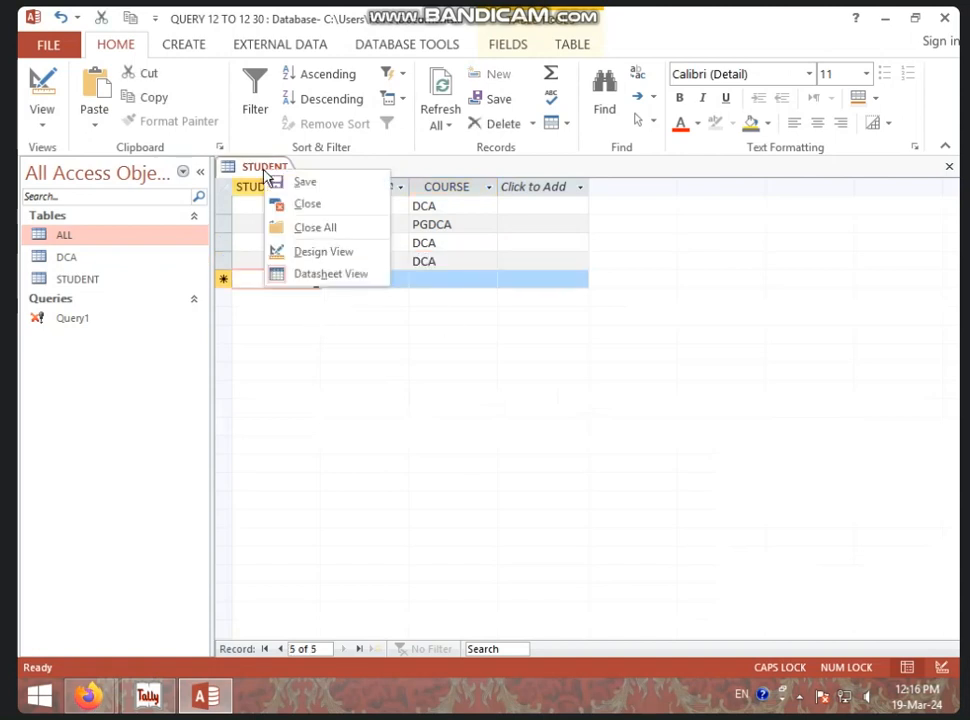
left_click(314, 184)
left_click(370, 278)
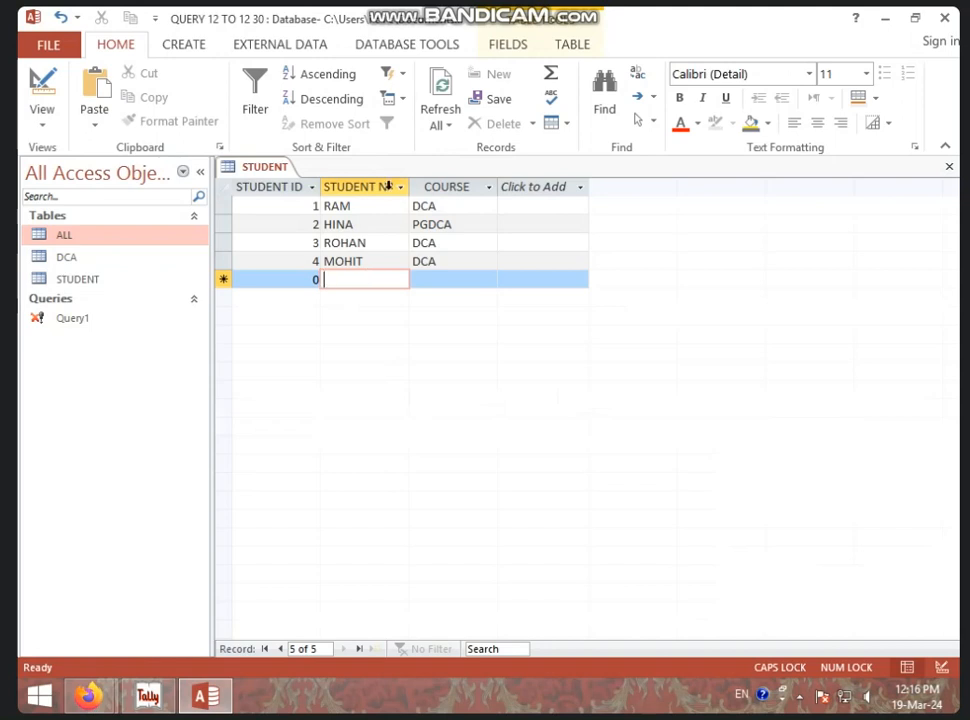
Create a new table in Design view, checking the STUDENT table's fields for reference
left_click(186, 52)
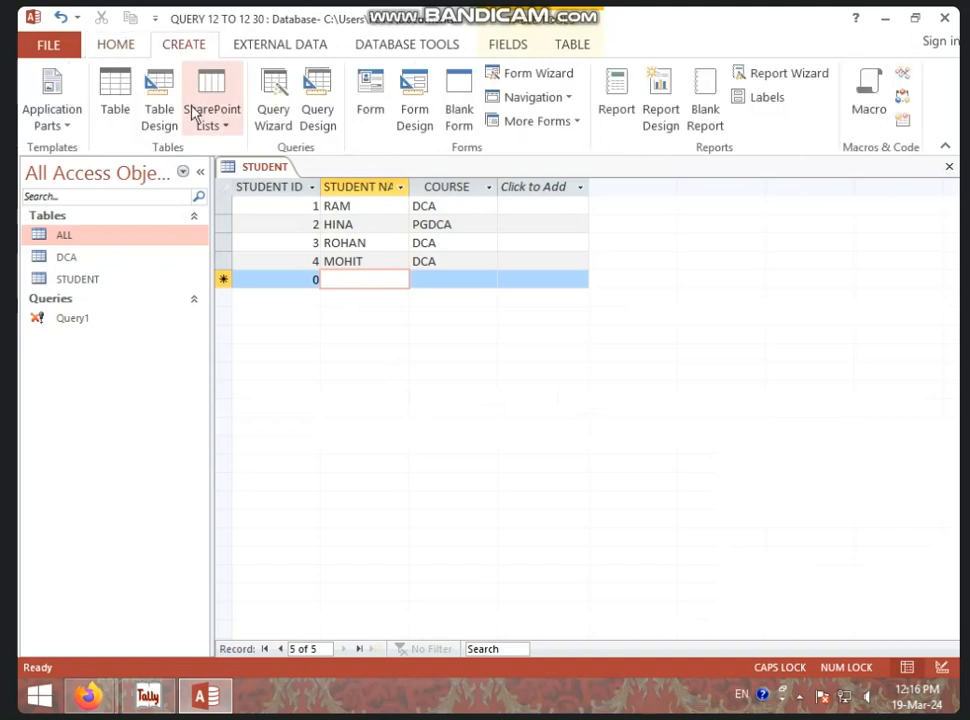
left_click(160, 95)
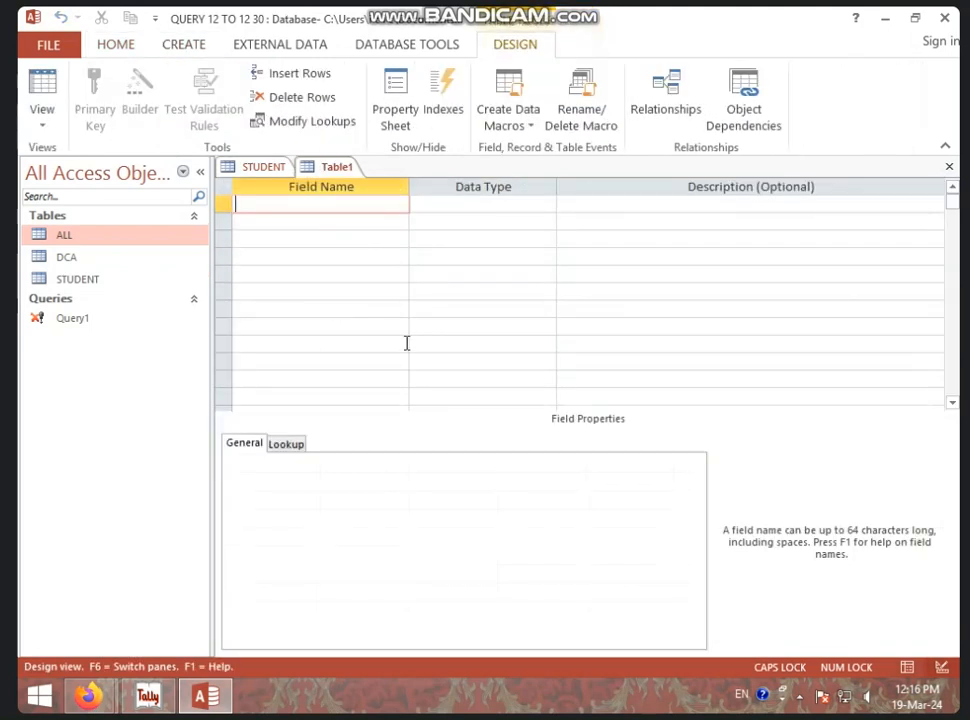
left_click(283, 170)
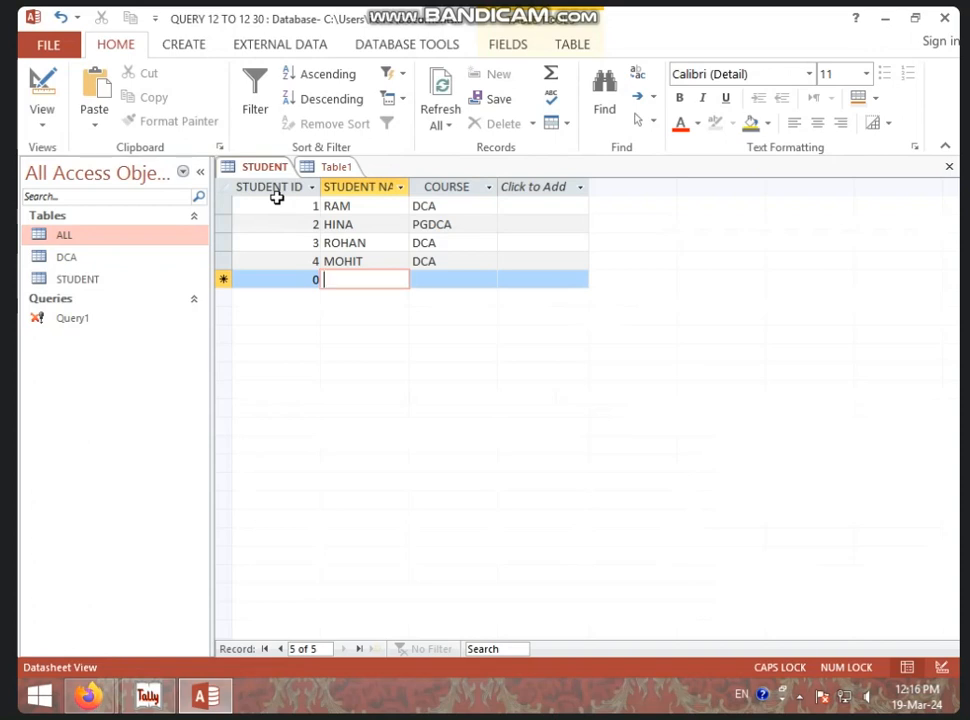
left_click(336, 167)
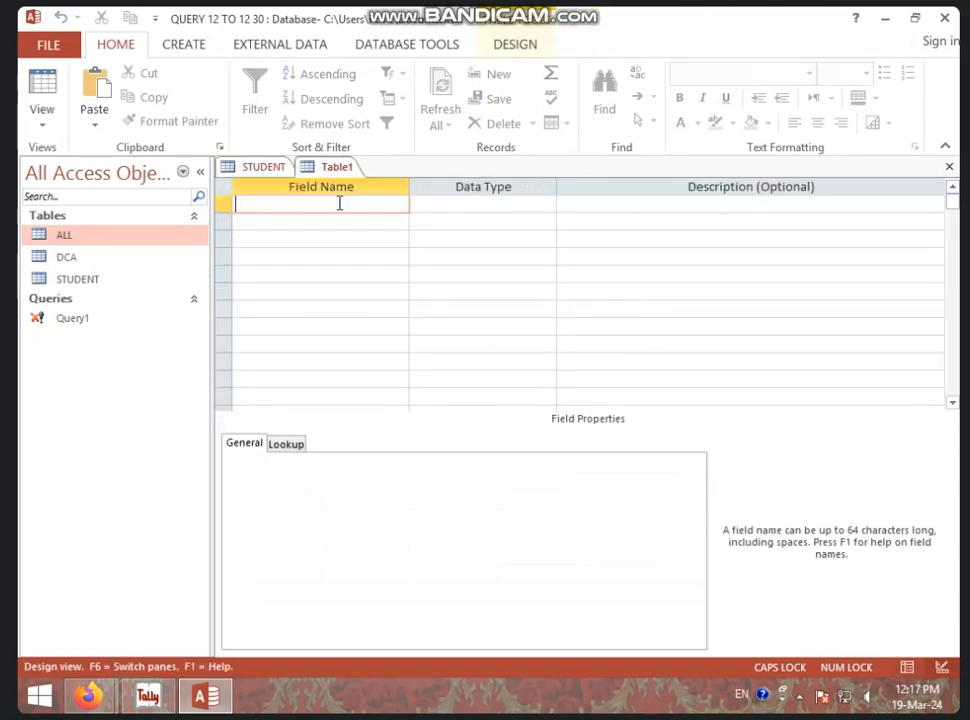
Define the new table's first field as TEACHER ID with the Number data type
type("TEACHER")
key("BackSpace")
type("R ID")
key("Tab")
type("N")
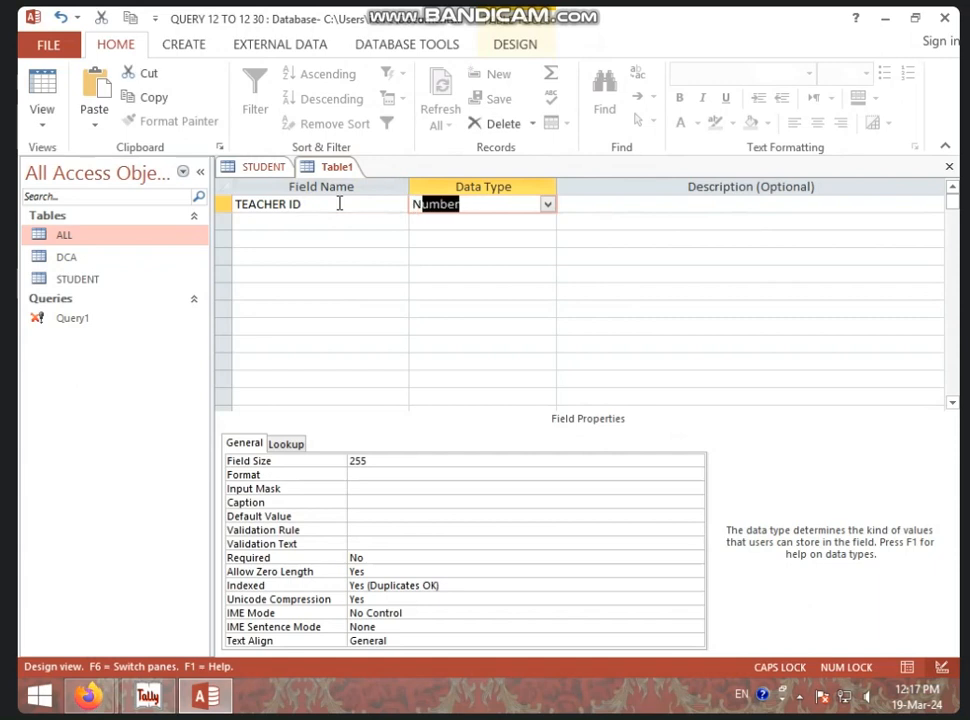
key("Tab")
key("Tab")
Add a second field, TEACHER NAME, with the Short Text data type
type("TE")
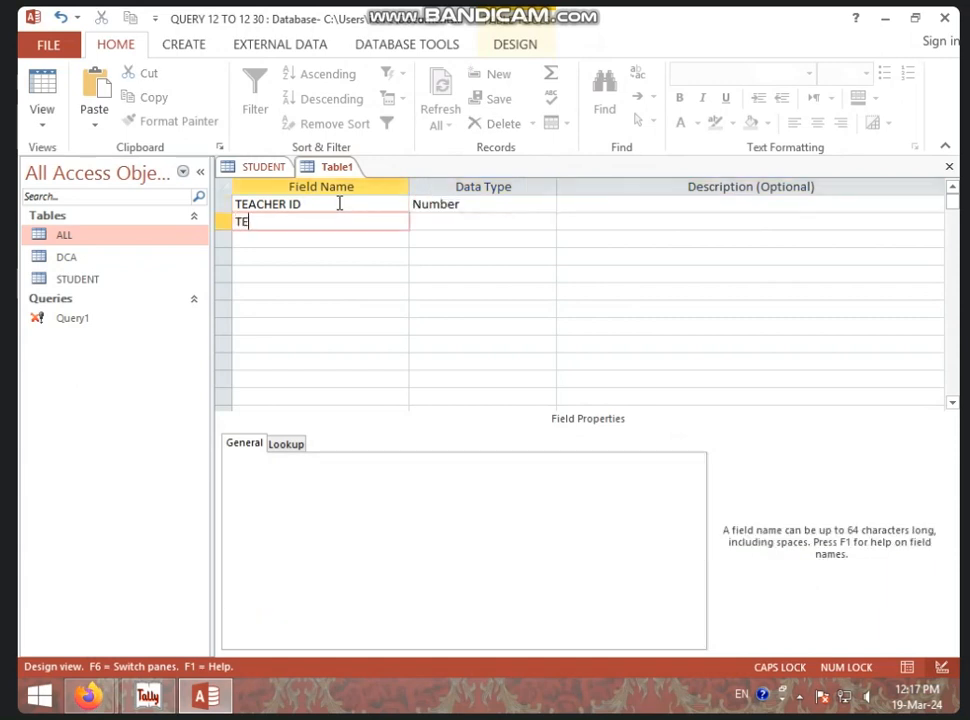
type("ACHER NAME")
key("Tab")
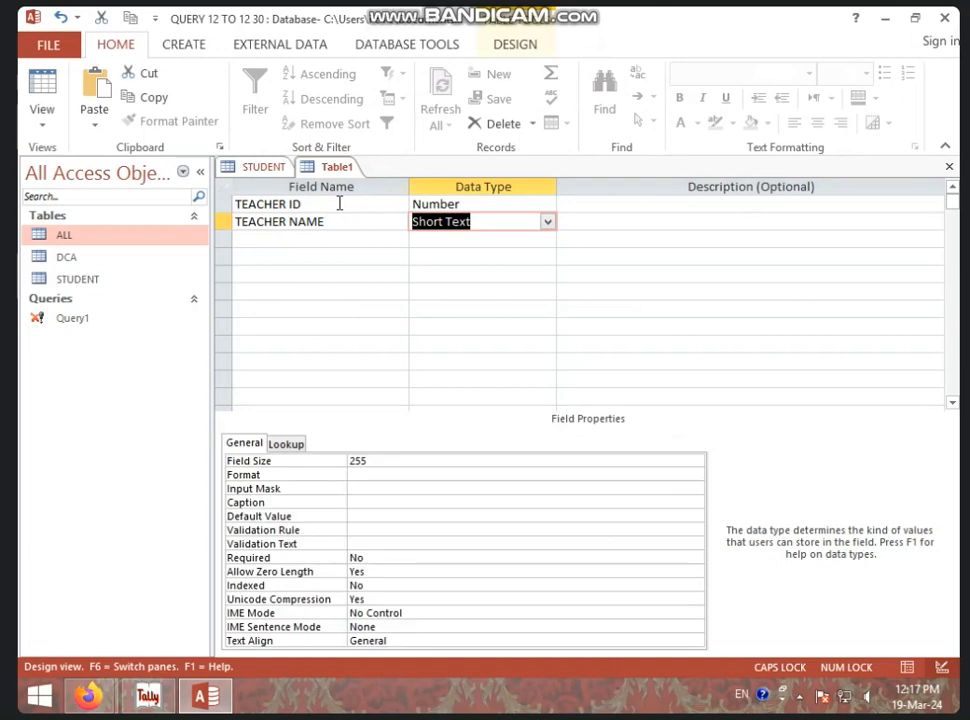
key("Tab")
key("Tab")
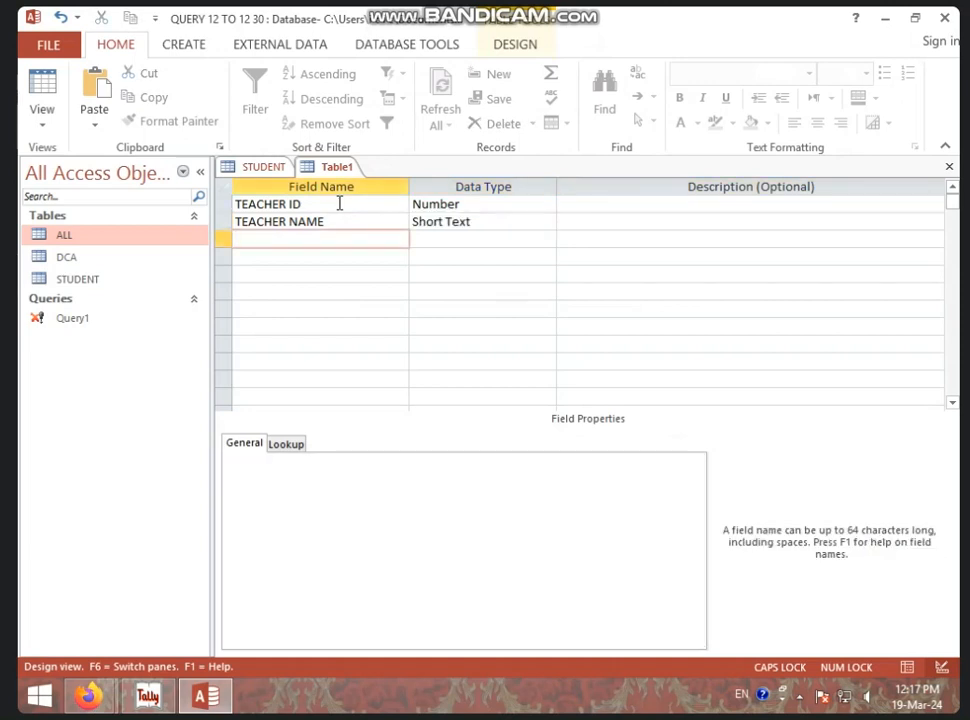
Add a third field, STUDENT ID, with the Number data type
type("STUDENT ID")
key("Tab")
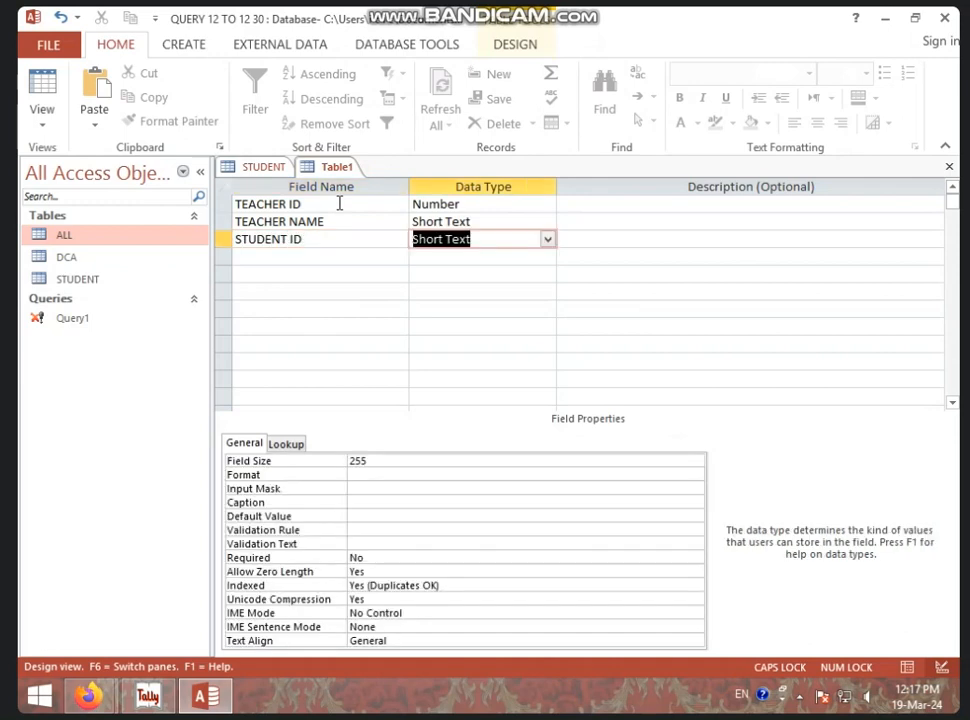
type("Number")
key("Tab")
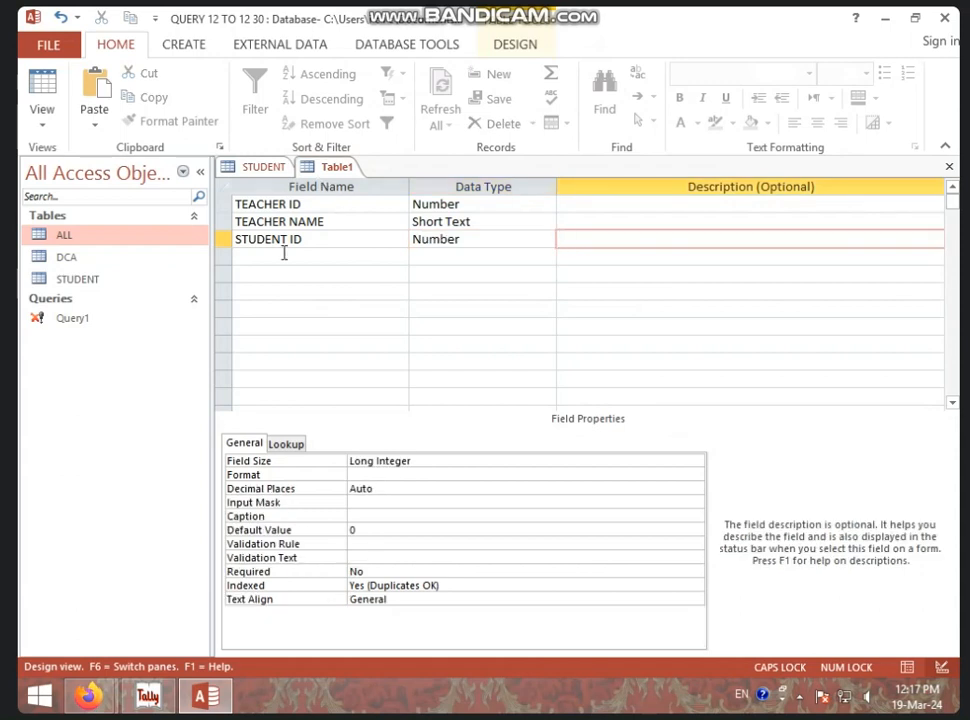
Set STUDENT ID as the primary key of the new table, checking it against the STUDENT table
left_click(223, 241)
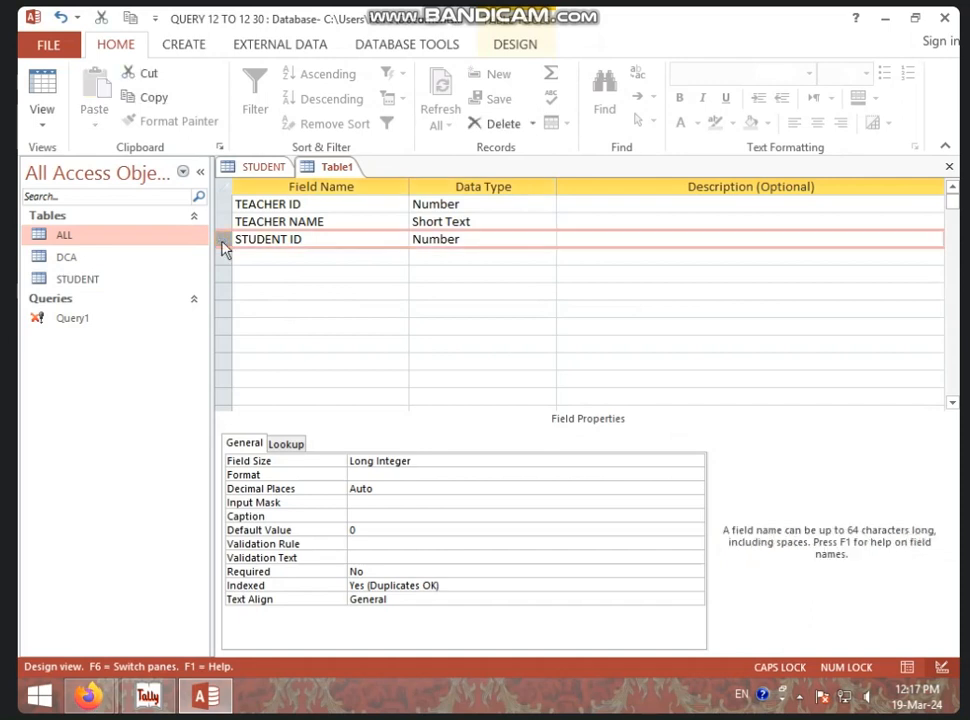
left_click(268, 168)
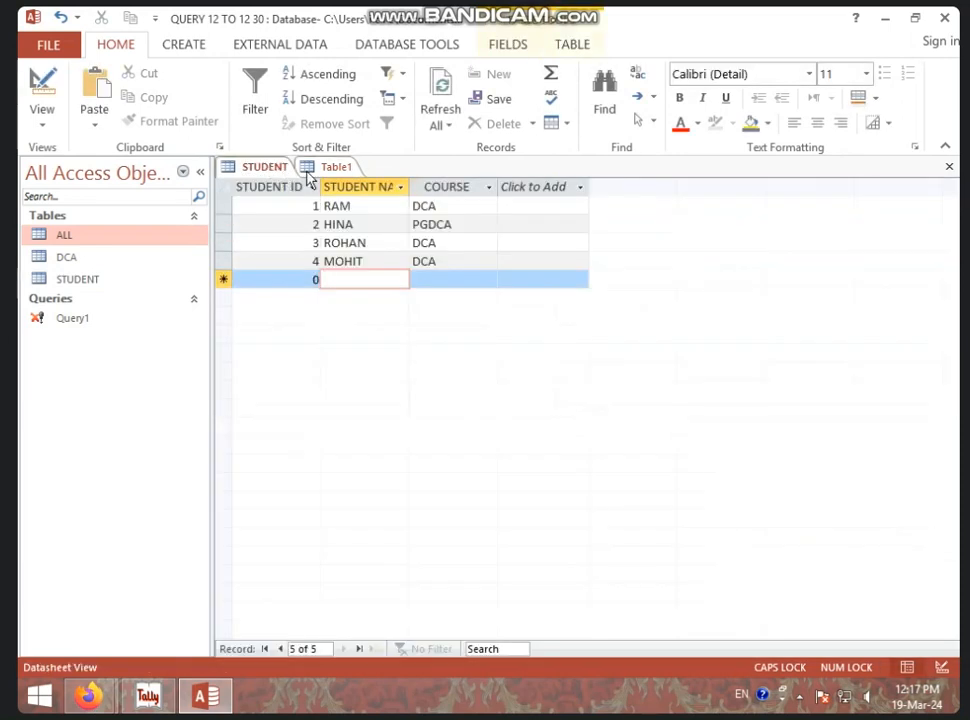
left_click(320, 166)
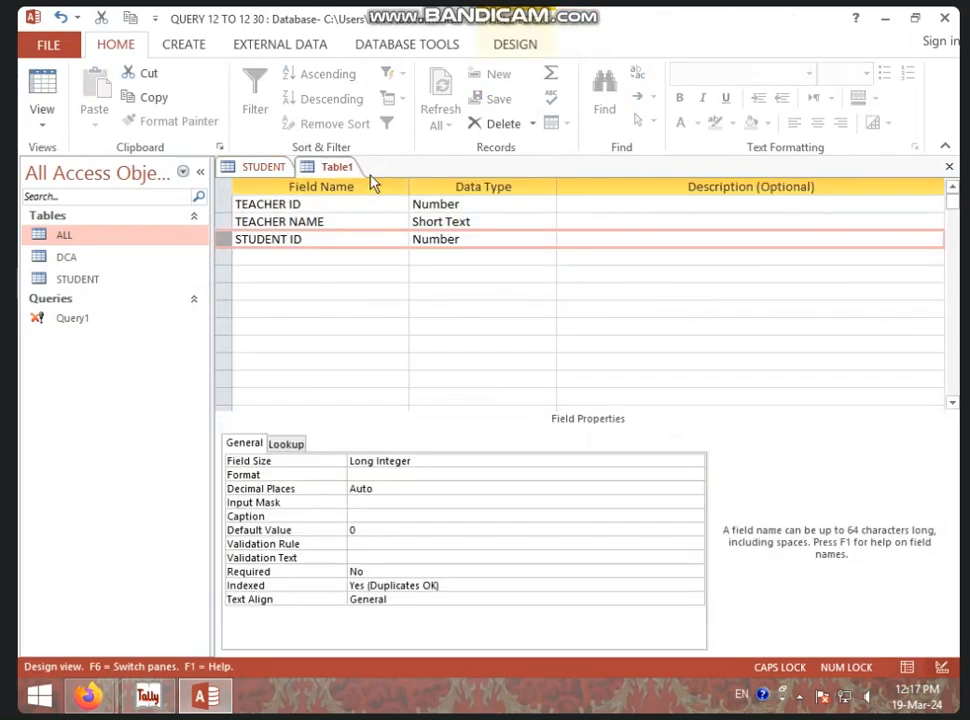
right_click(222, 245)
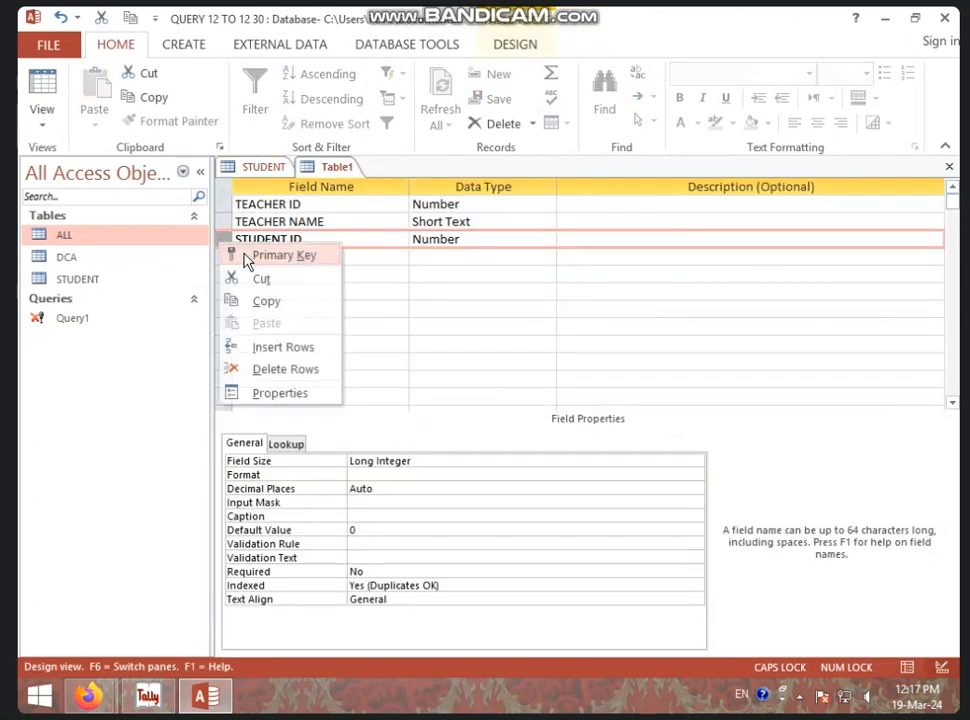
left_click(283, 255)
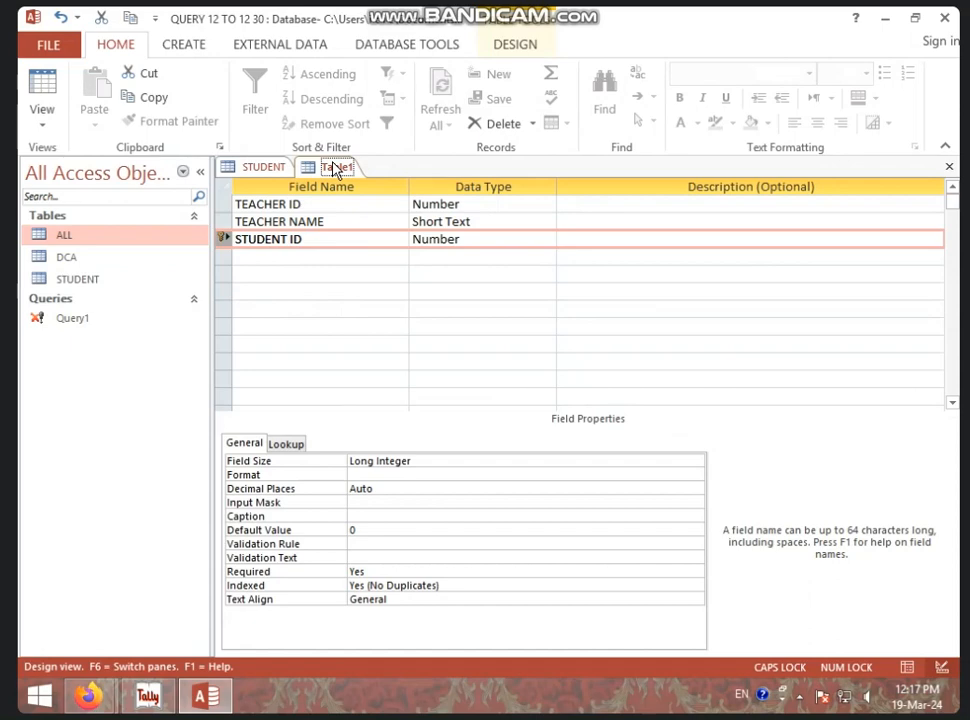
Review the STUDENT table, then save the new table as TEACHER and show it in Datasheet view
left_click(254, 167)
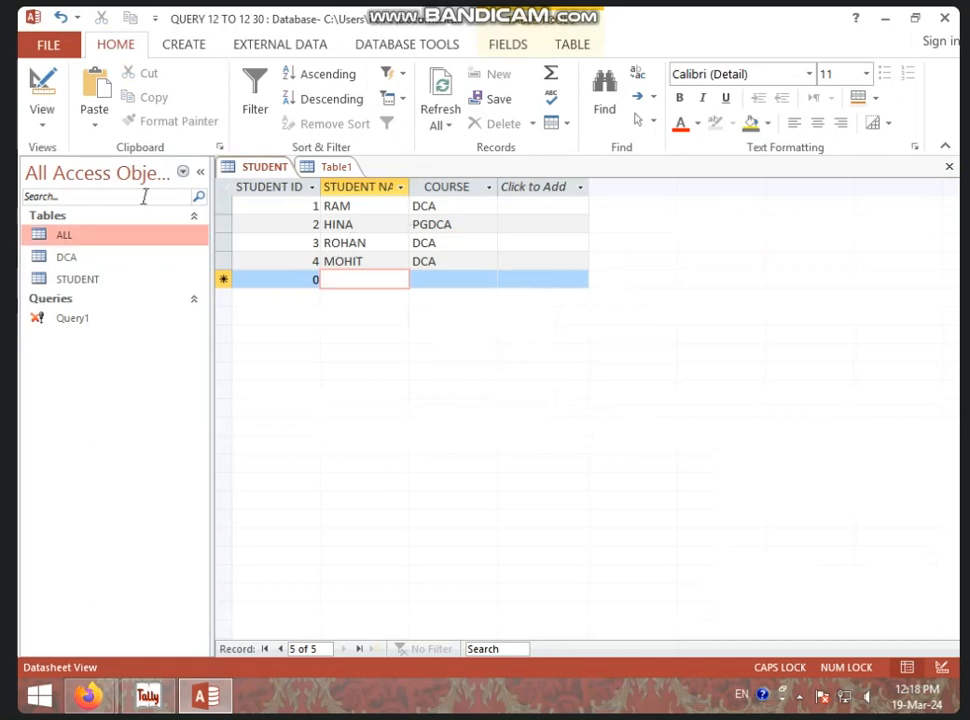
left_click(336, 167)
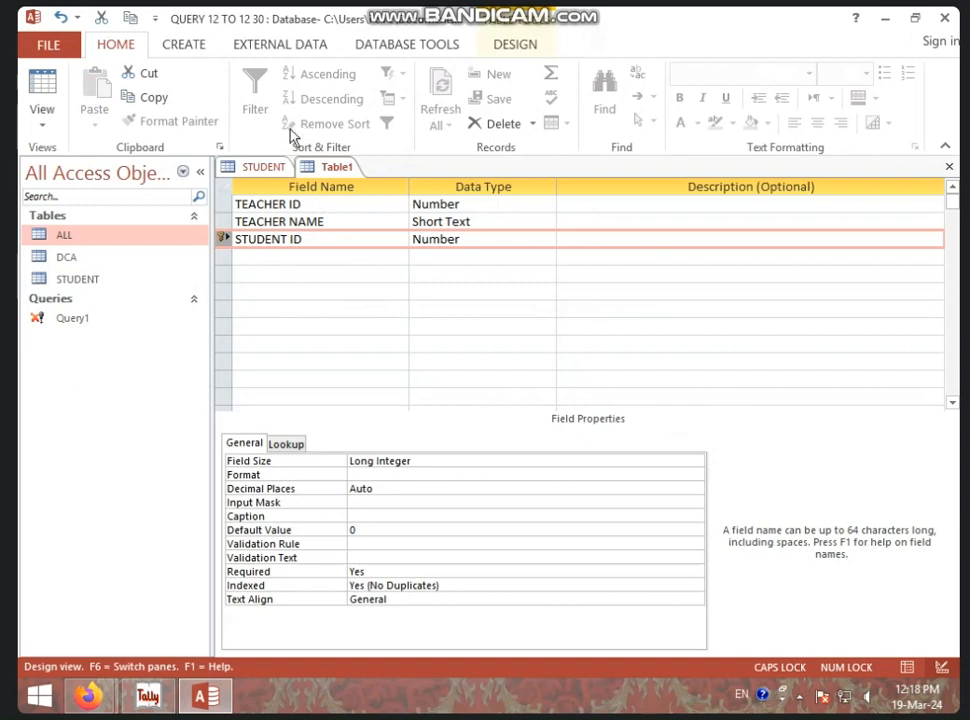
right_click(325, 167)
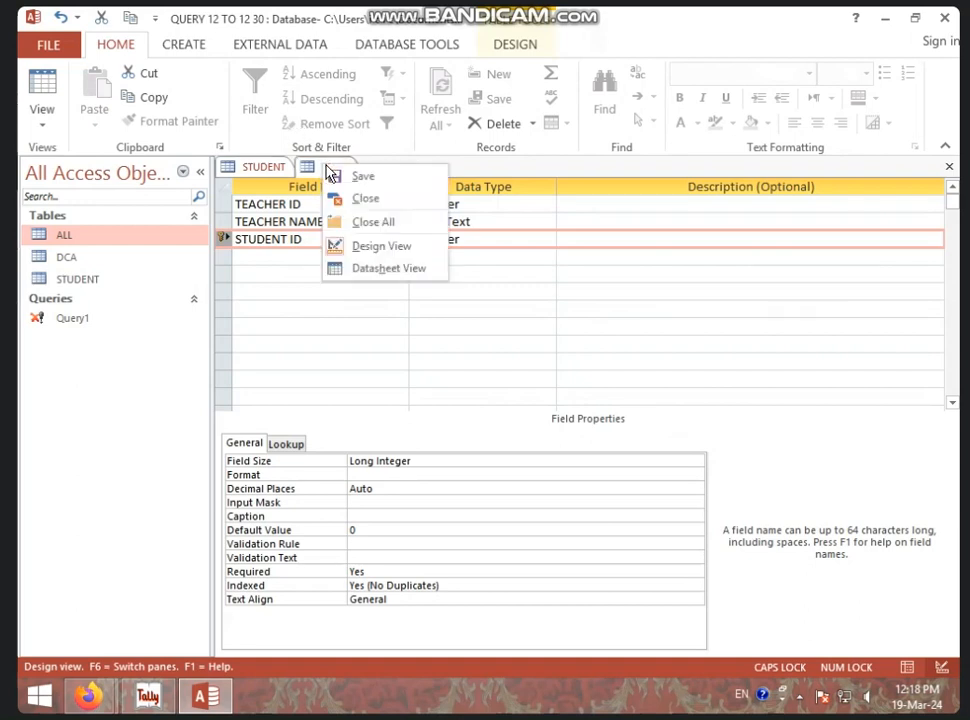
left_click(372, 270)
left_click(456, 407)
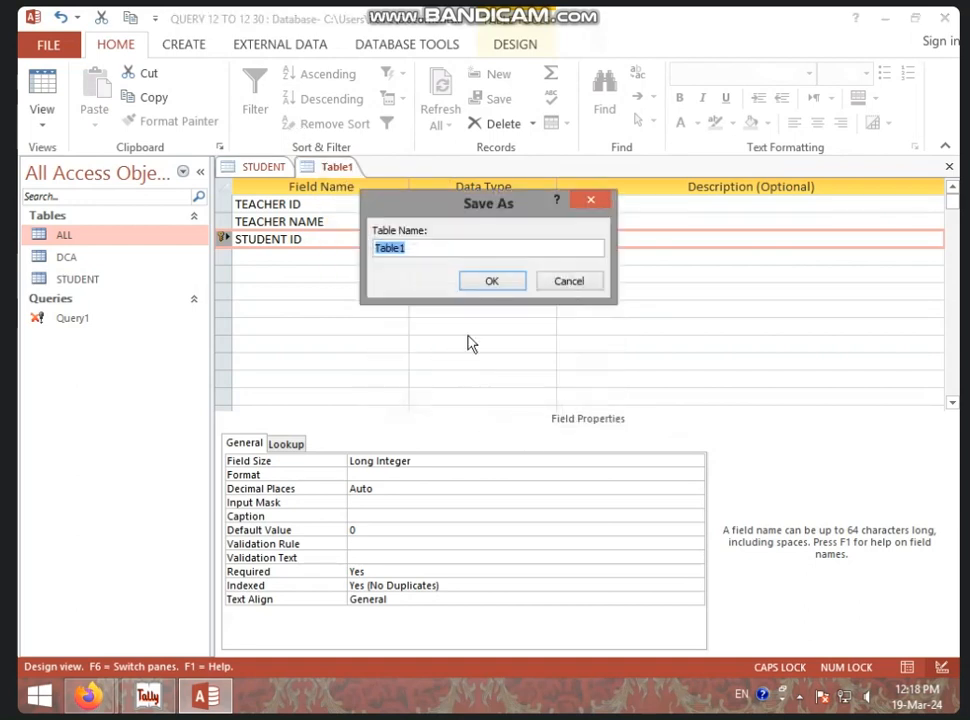
type("TEACHER")
left_click(488, 283)
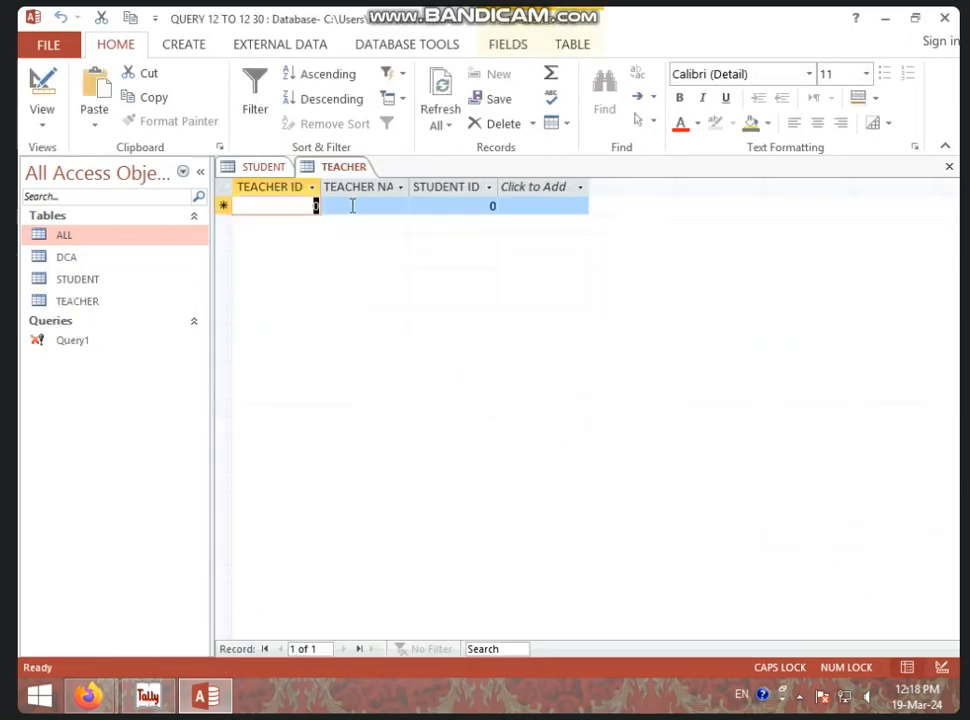
Enter the first TEACHER record with TEACHER ID 101, the teacher's name and STUDENT ID 1
left_click(270, 168)
left_click(359, 169)
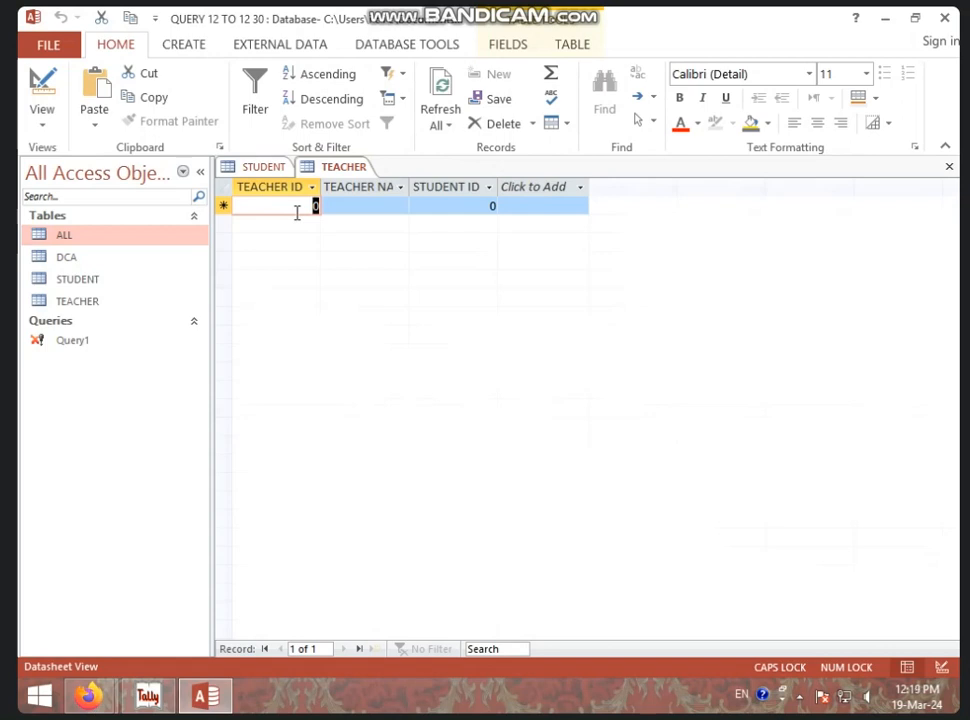
type("101")
key("Tab")
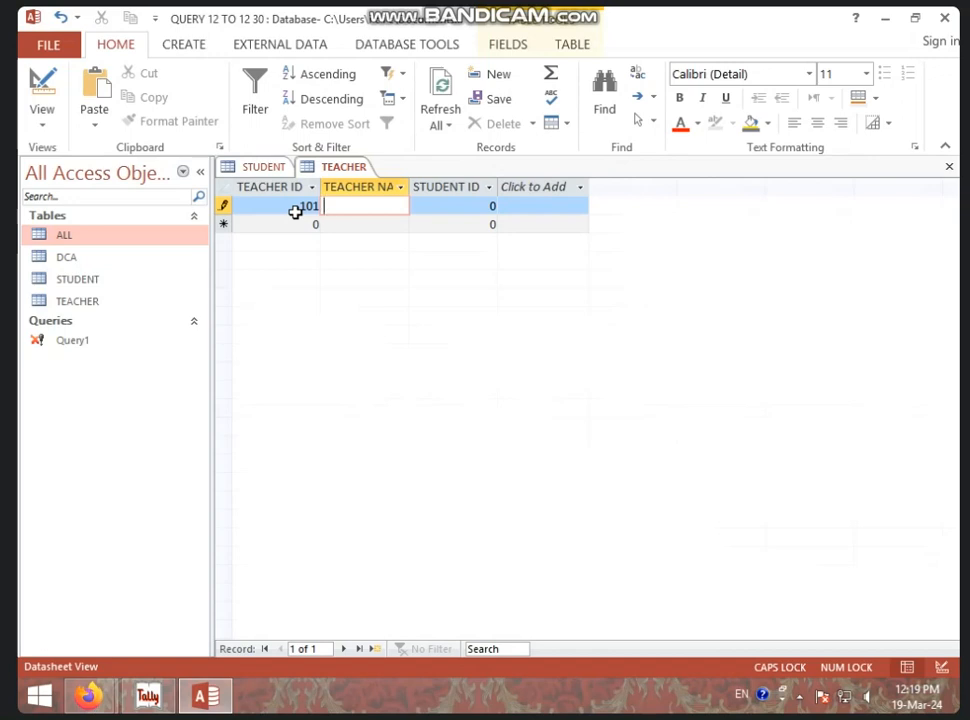
type("MONIKA")
key("Tab")
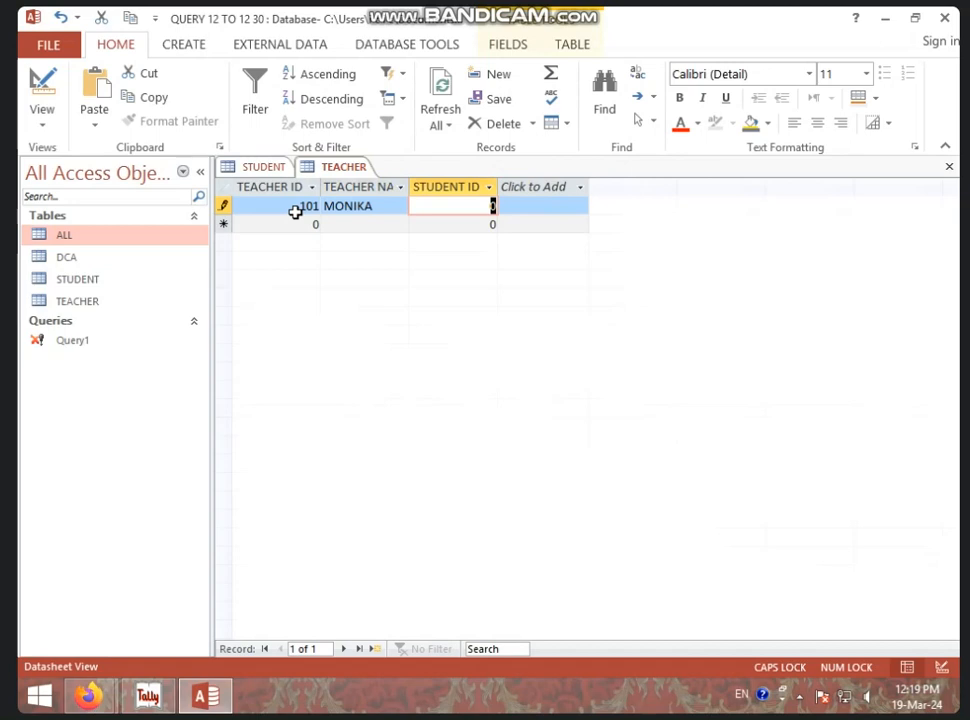
type("2")
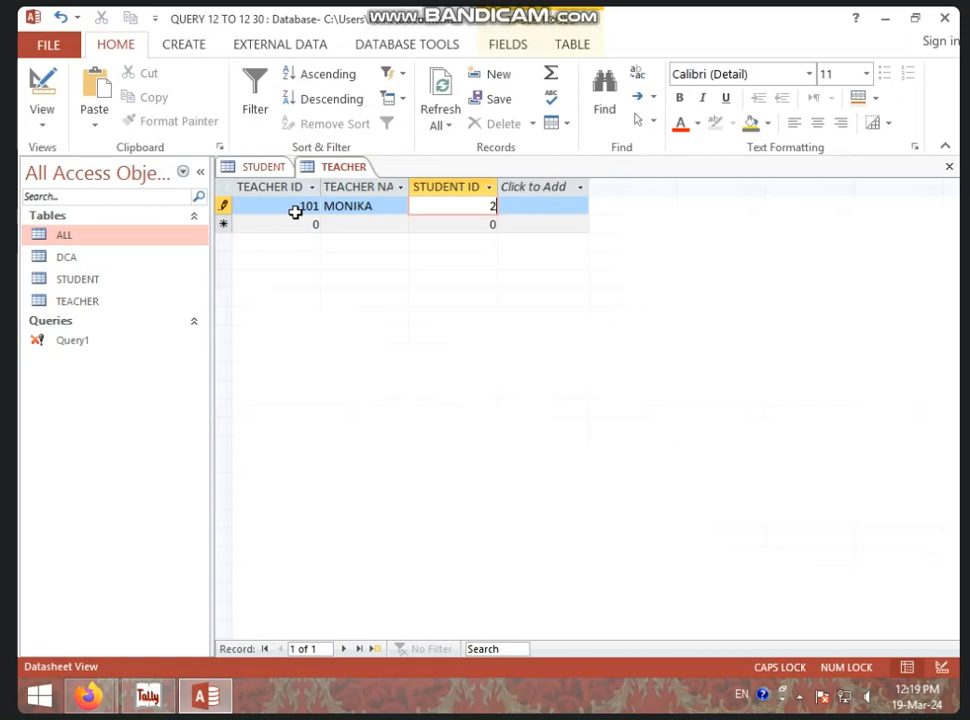
type("1")
key("Return")
Add a second TEACHER record with TEACHER ID 102, the teacher's name and STUDENT ID 2
type("102")
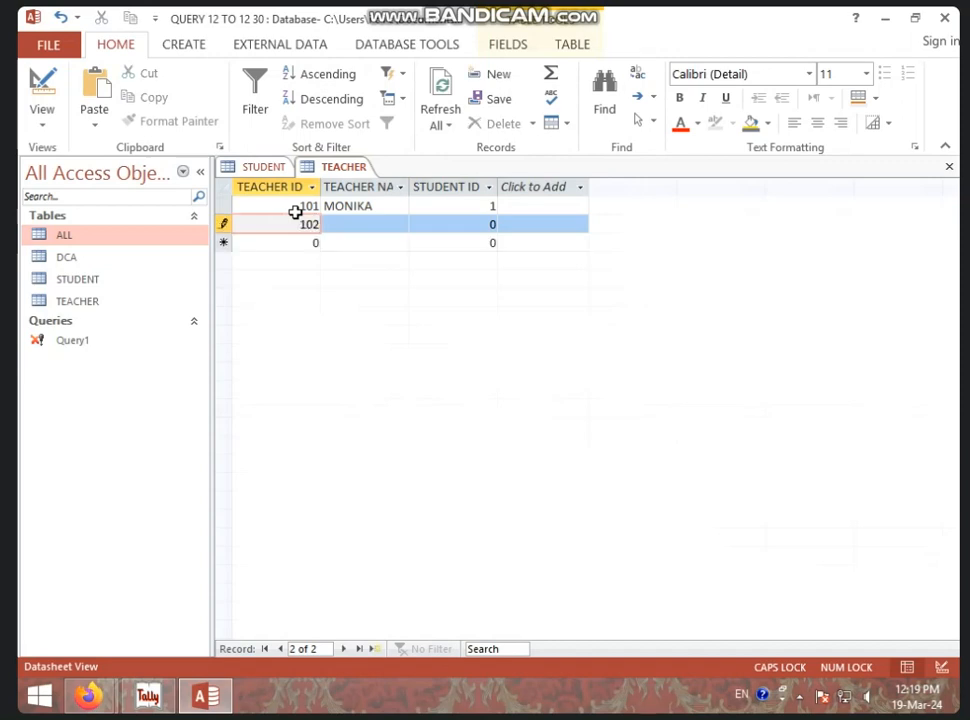
key("BackSpace")
type("1")
key("BackSpace")
type("2")
key("Tab")
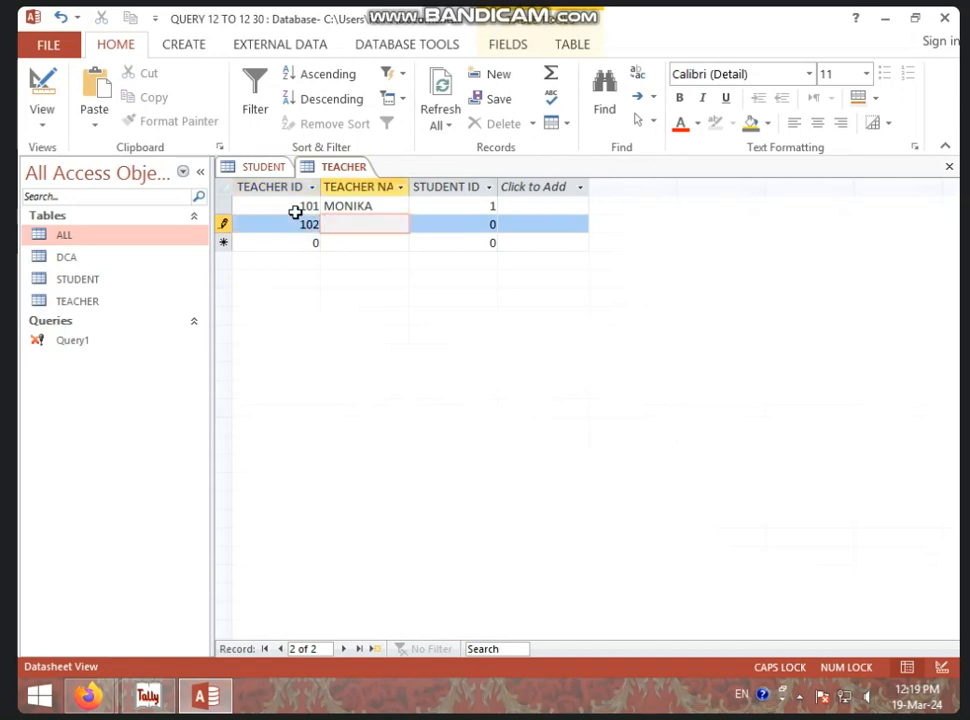
type("SONIKA")
key("Tab")
type("2")
key("Tab")
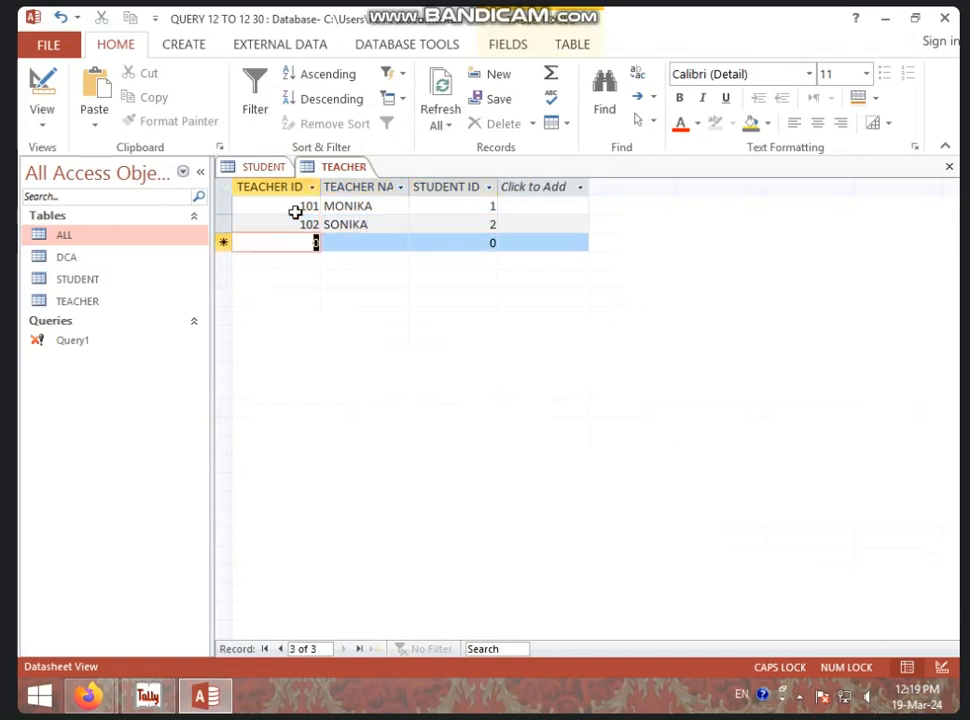
Add a third TEACHER record with TEACHER ID 103, the teacher's name and STUDENT ID 3
type("103")
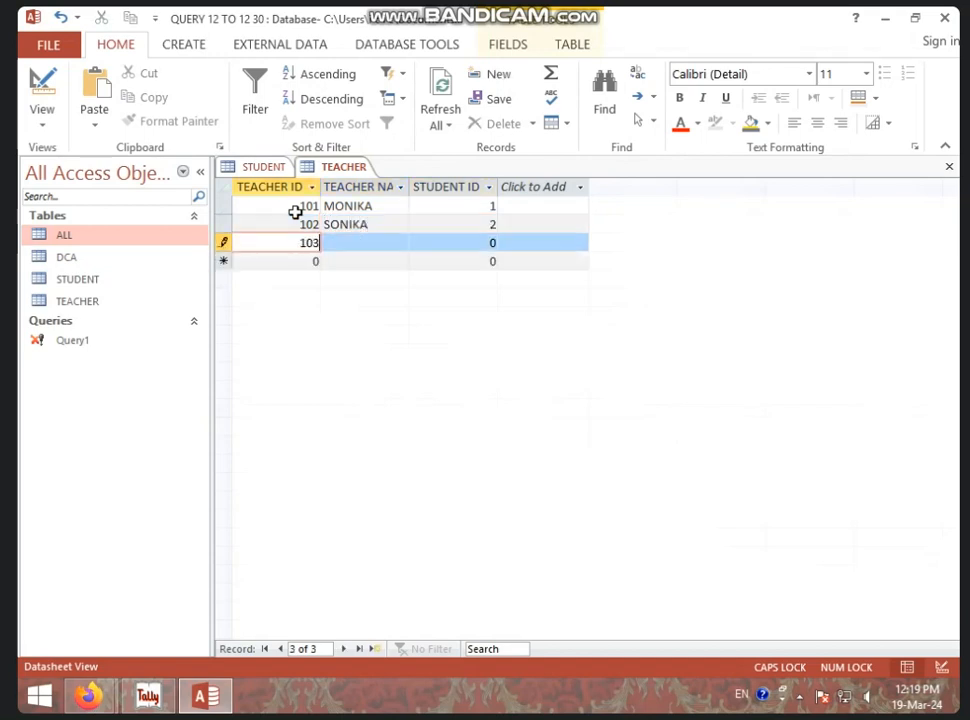
key("Tab")
type("ROHINI")
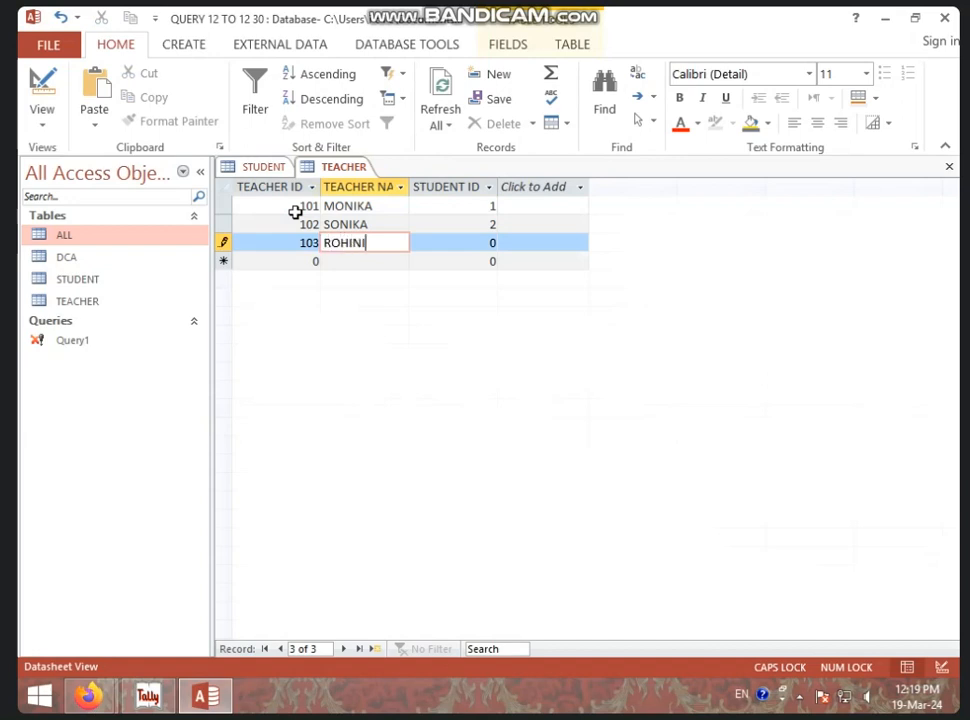
key("Tab")
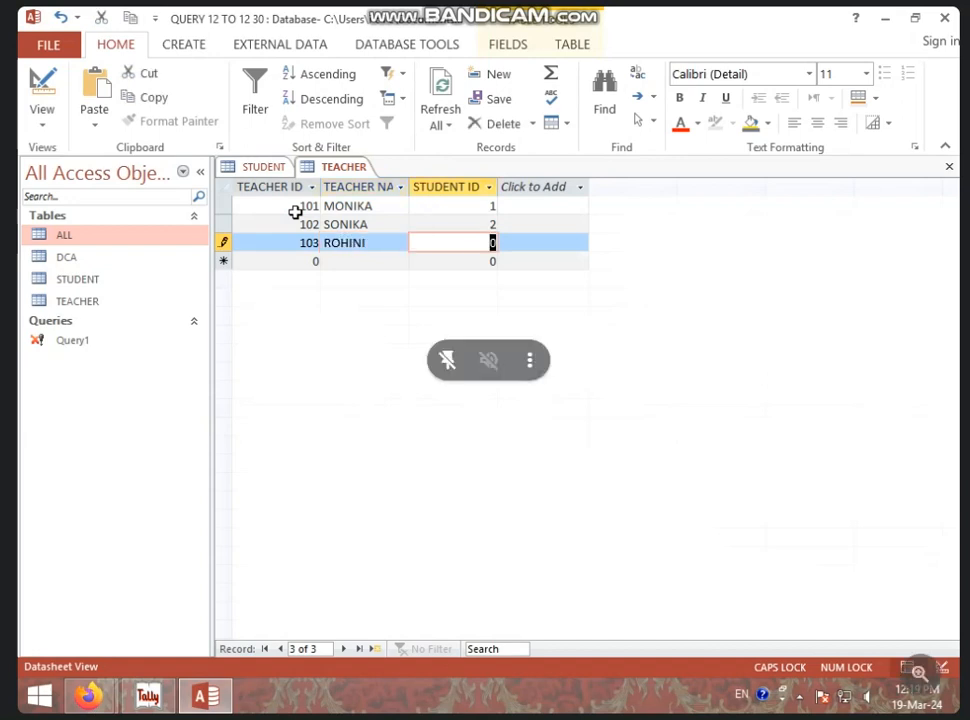
type("3")
key("Tab")
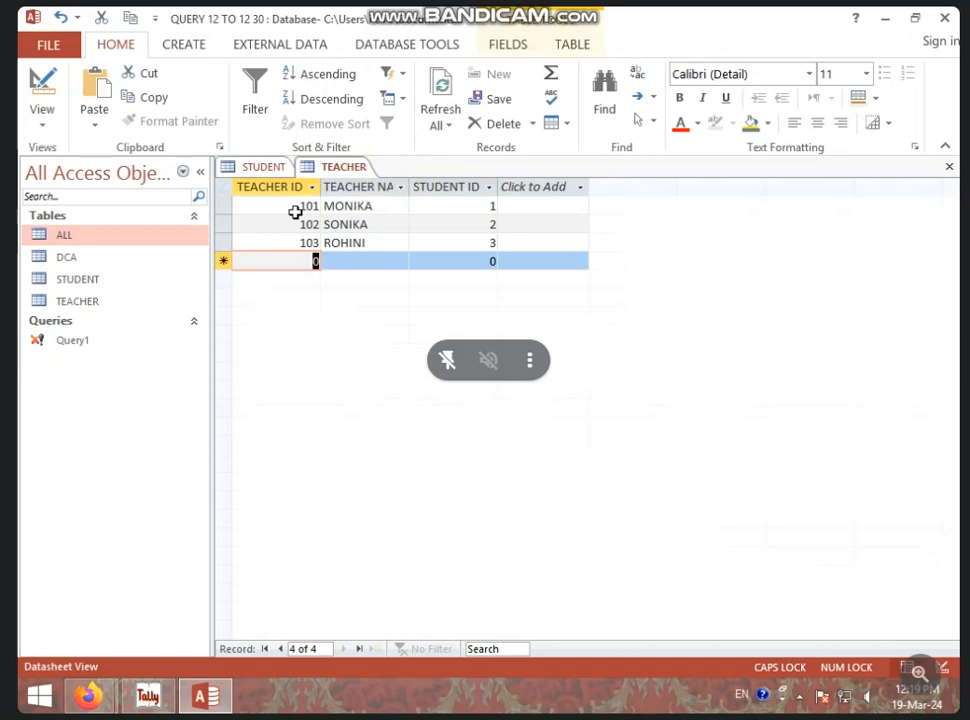
Add a fourth TEACHER record with TEACHER ID 104, the teacher's name and STUDENT ID 4, and save the table
type("104")
key("Tab")
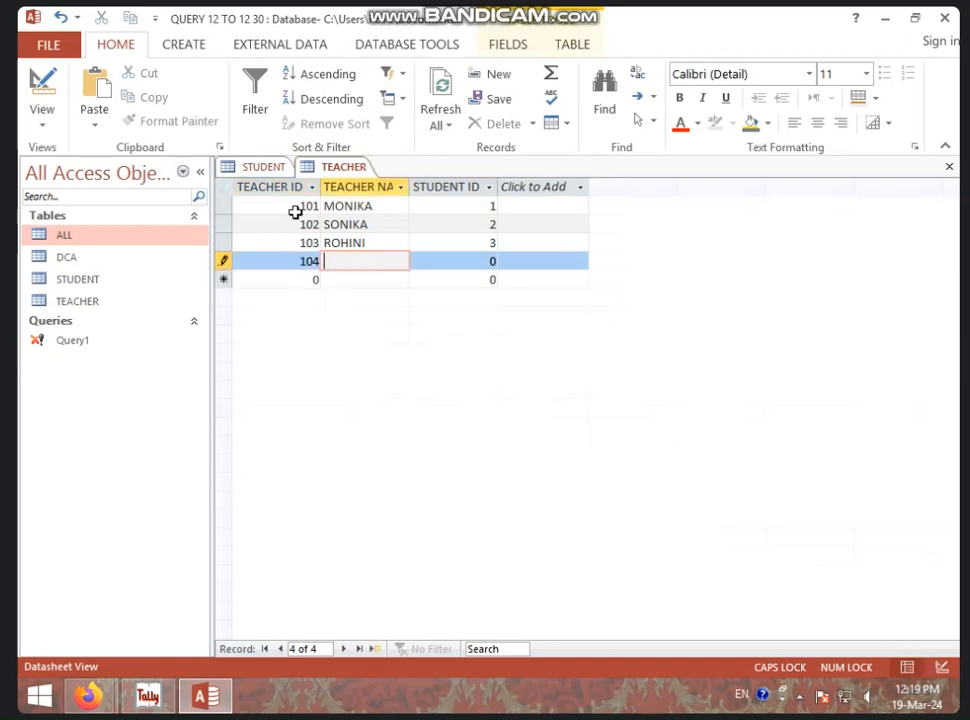
type("ROHIT")
key("Tab")
type("4")
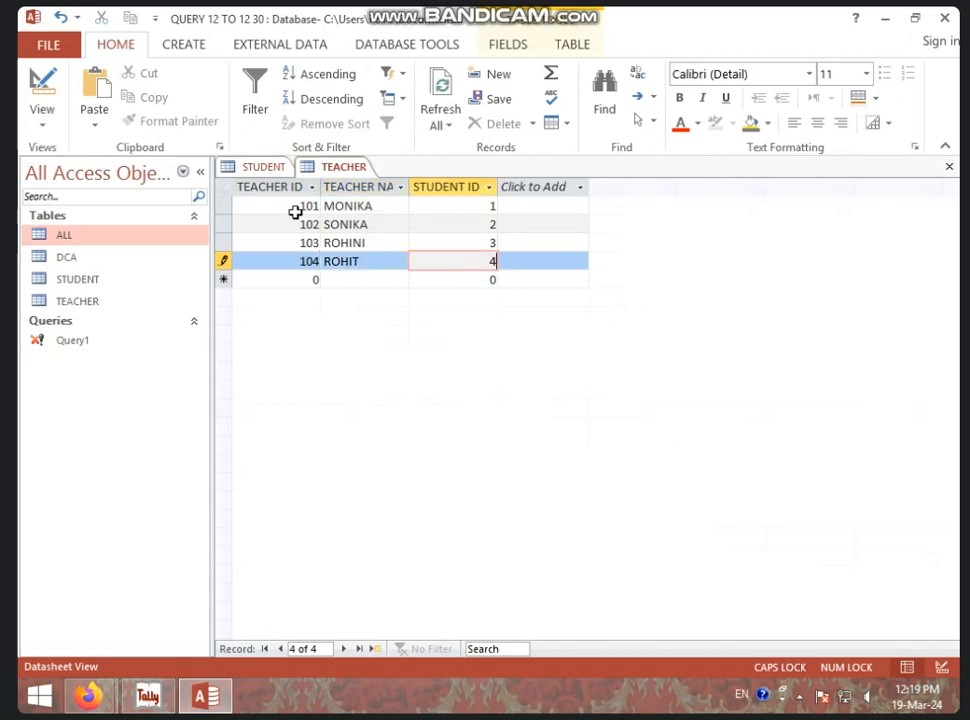
right_click(328, 172)
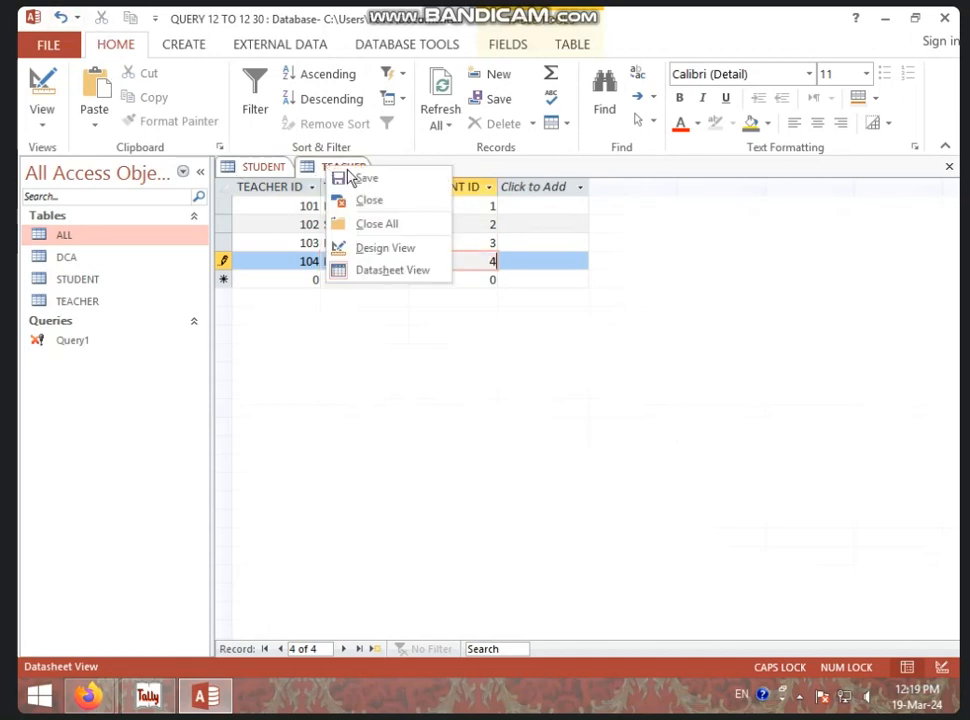
left_click(337, 176)
Compare the records of the STUDENT and TEACHER tables, and close all open tables
left_click(265, 165)
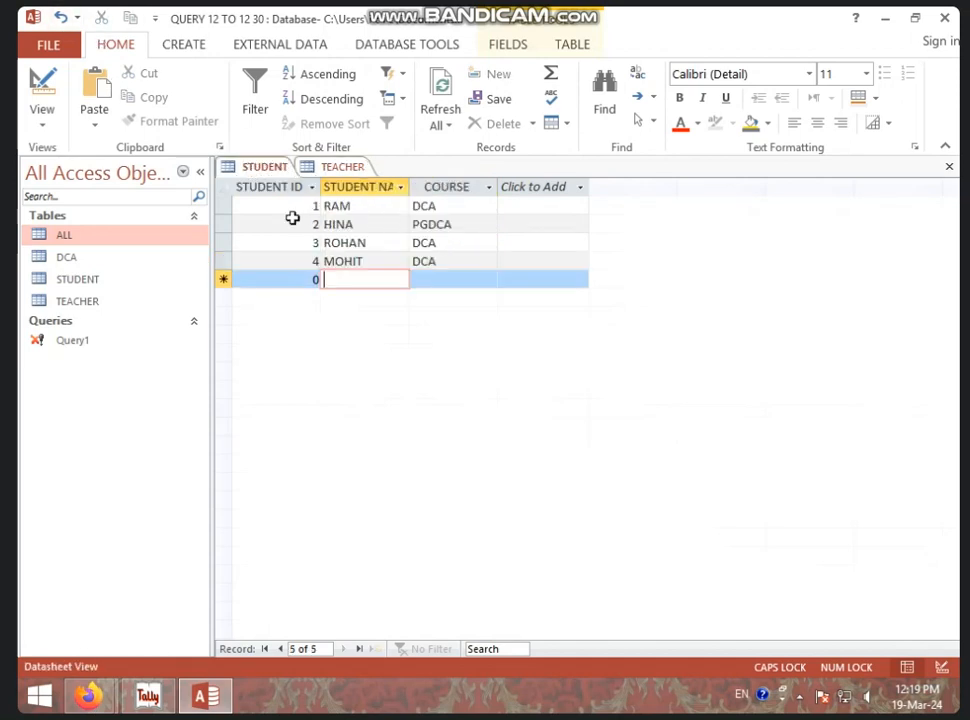
left_click(346, 168)
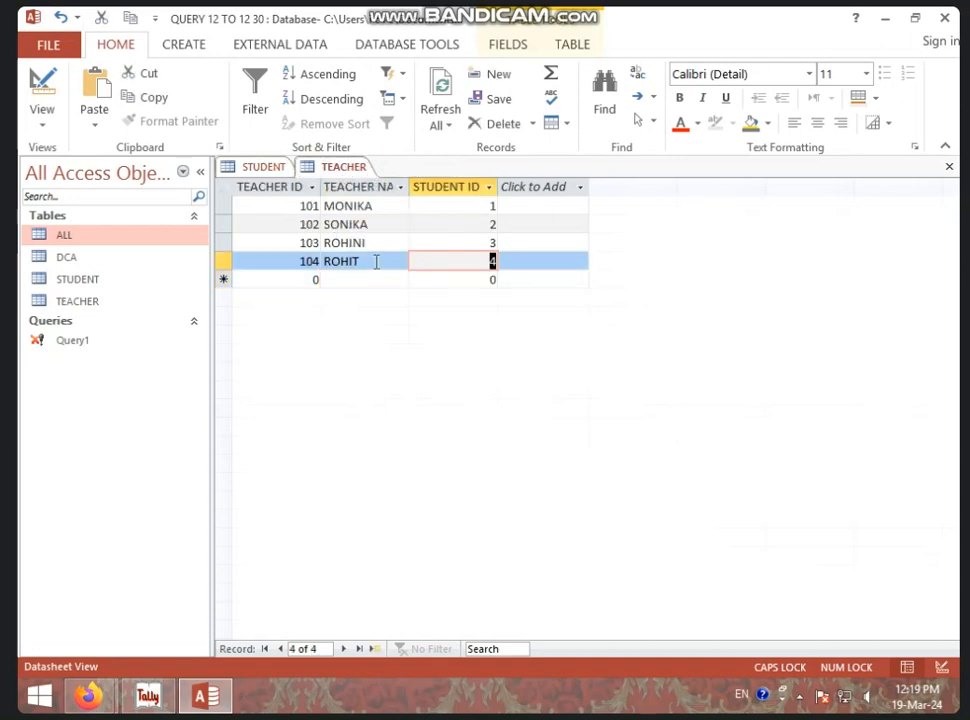
right_click(333, 171)
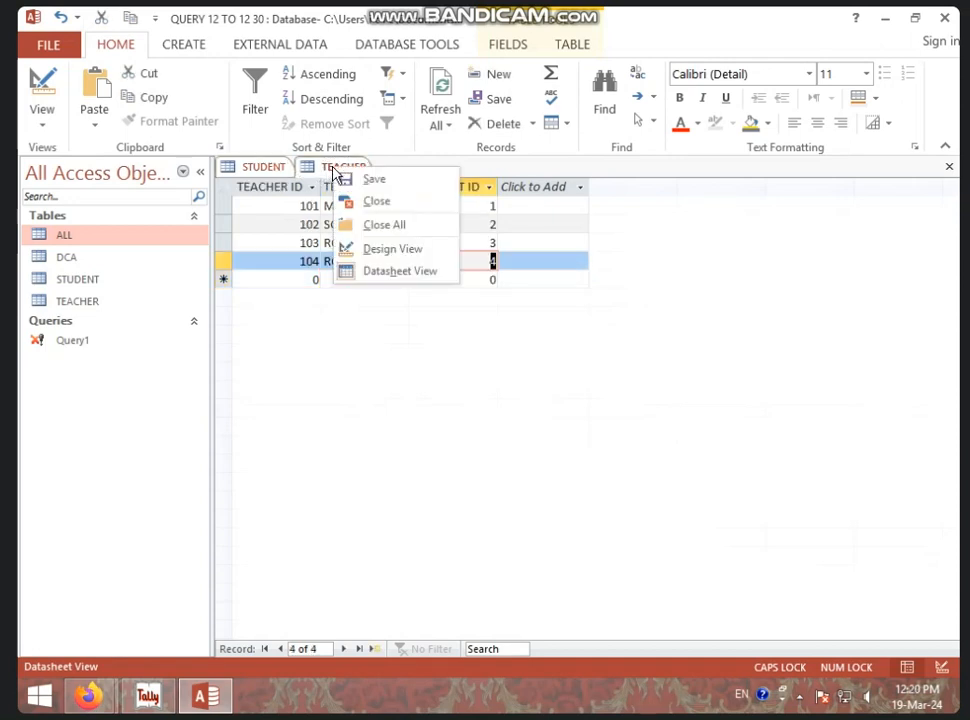
left_click(386, 231)
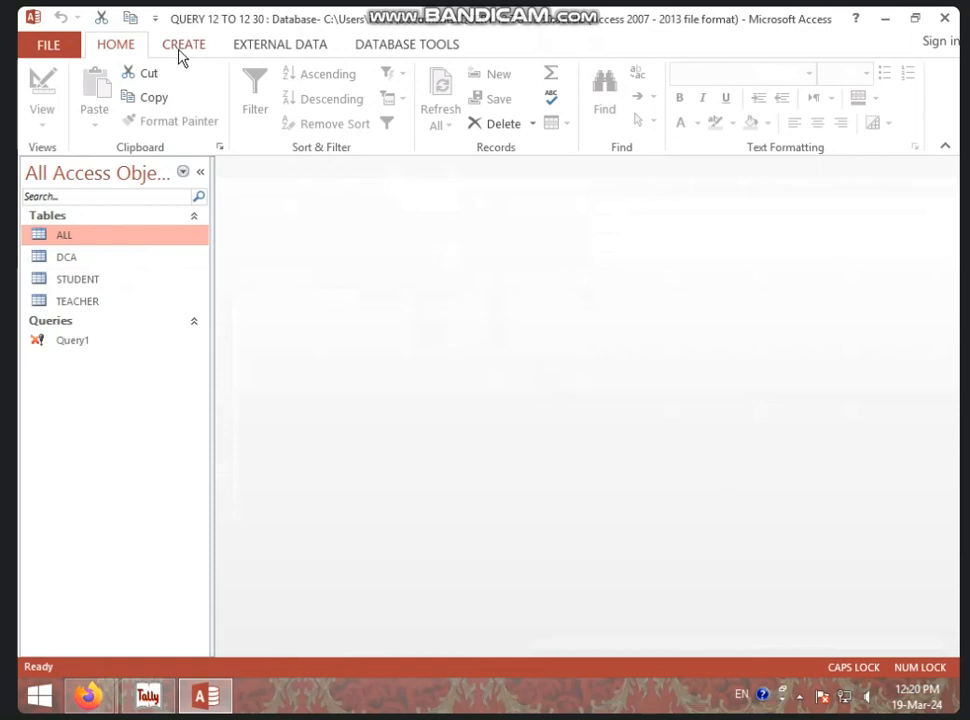
Open the database relationships layout and add the STUDENT and TEACHER tables to it
left_click(429, 46)
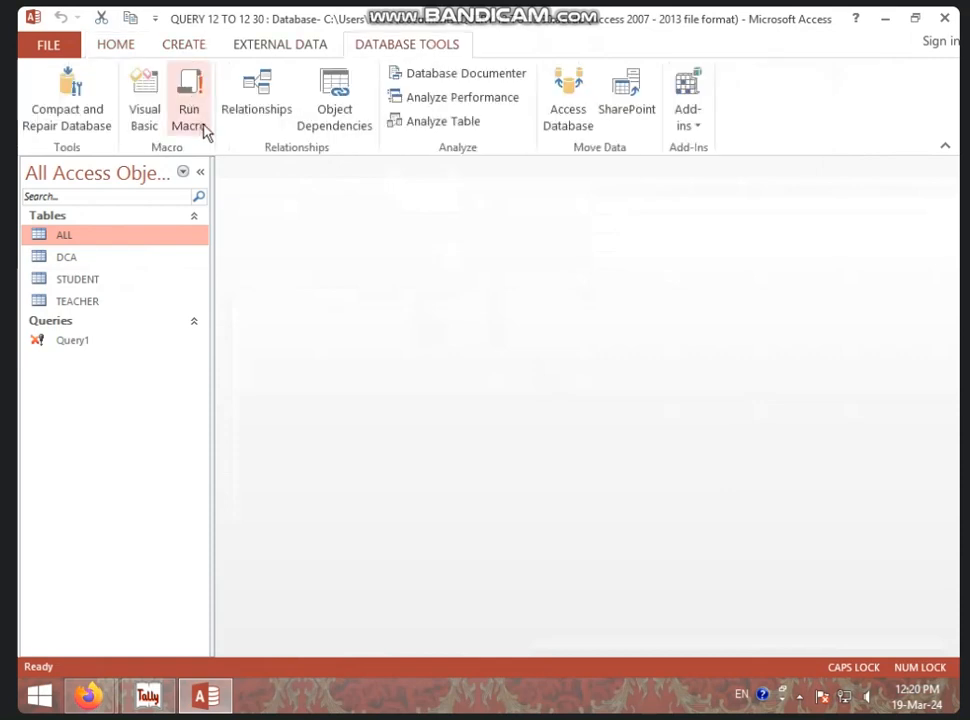
left_click(252, 115)
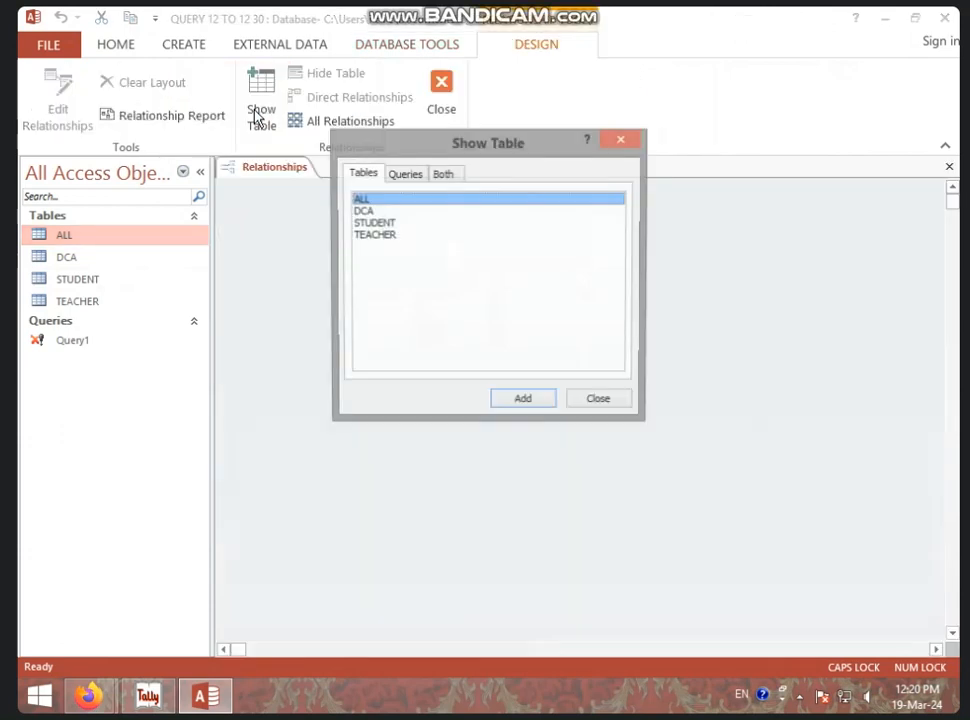
left_click_drag(441, 147, 592, 176)
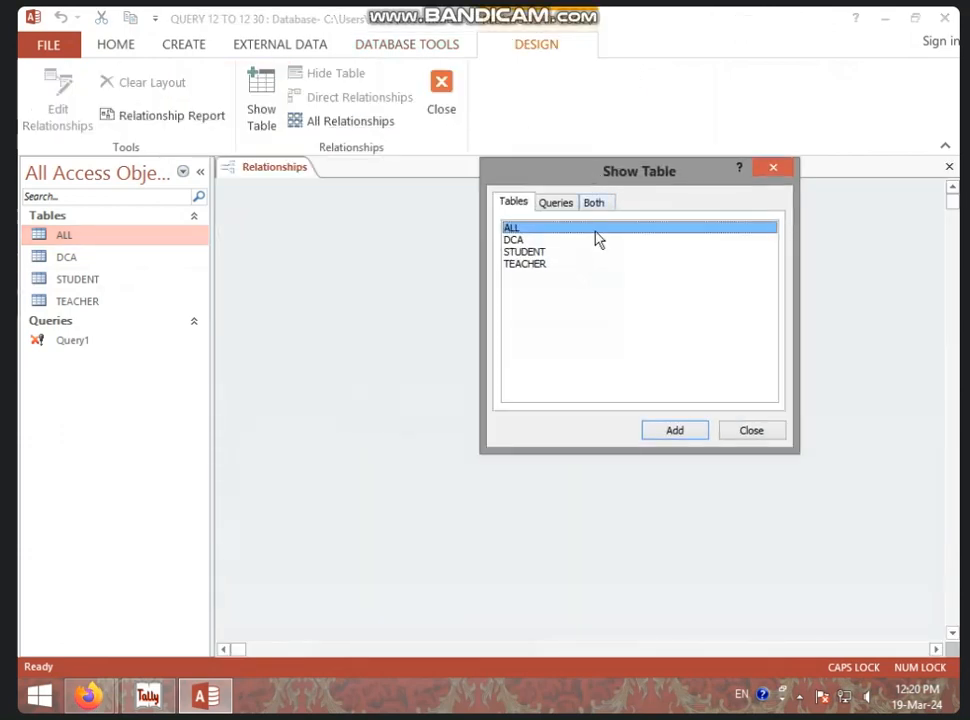
left_click(548, 253)
left_click(675, 432)
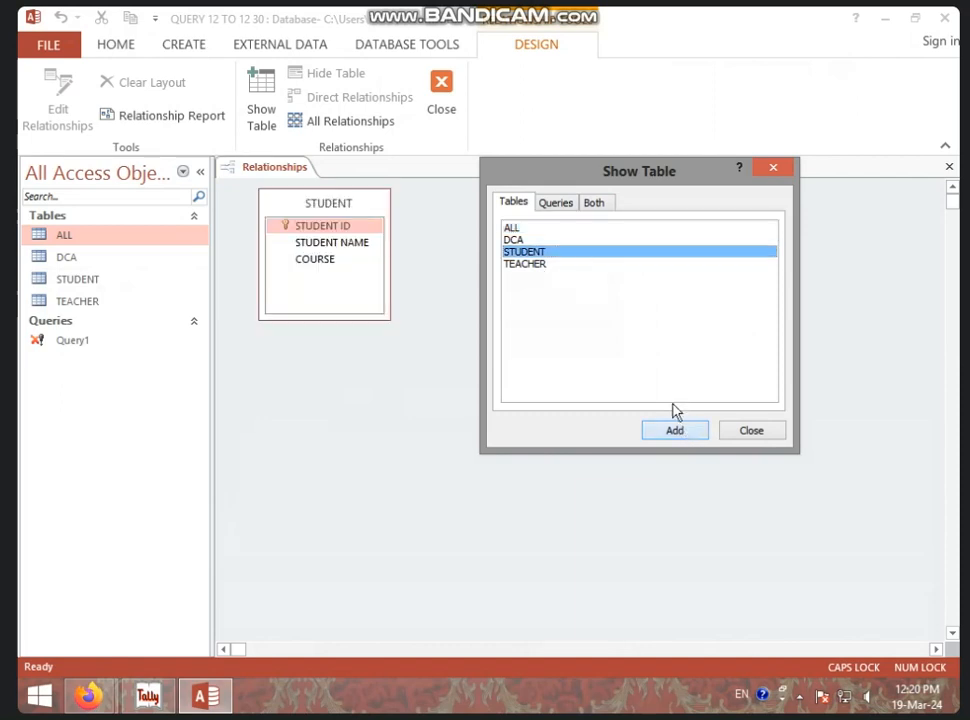
left_click(546, 264)
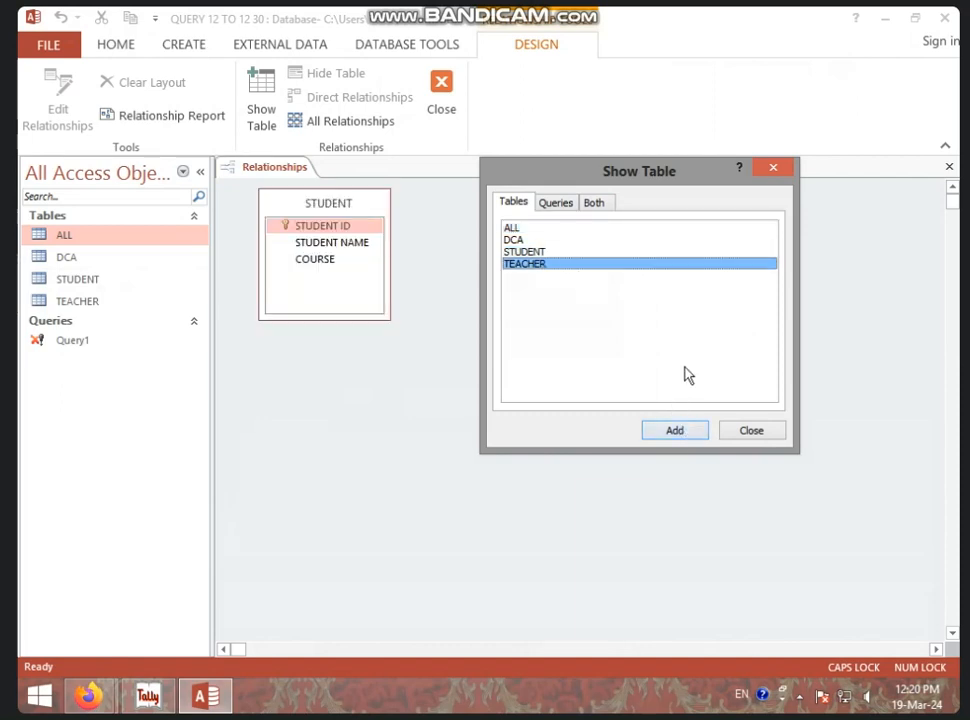
left_click(678, 430)
left_click(755, 432)
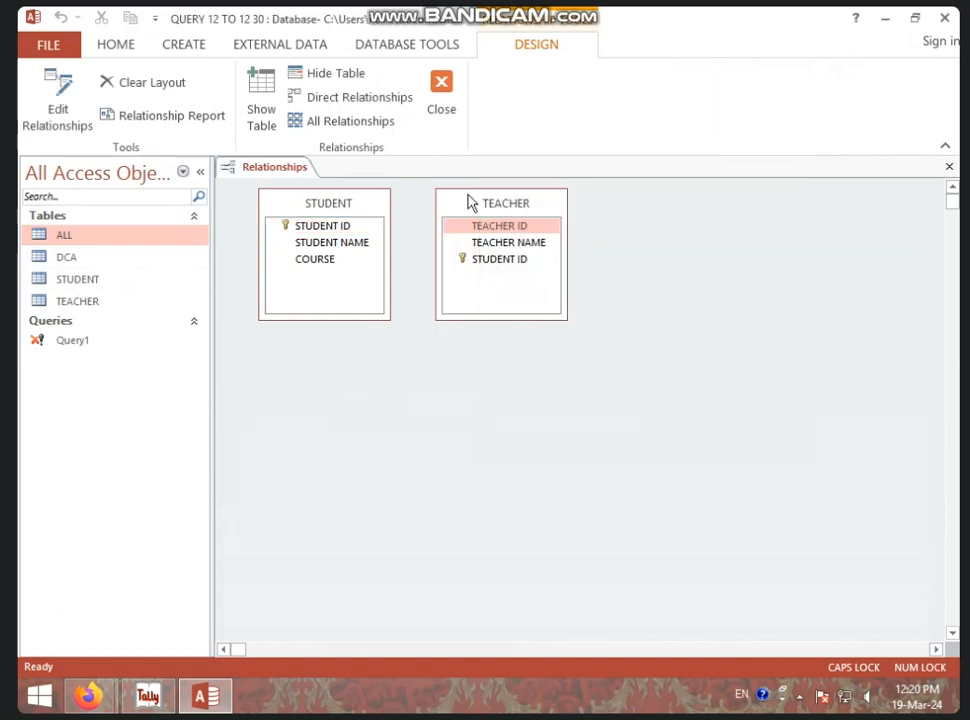
Move the TEACHER table box away from STUDENT and make the STUDENT box taller in the relationships layout
left_click_drag(468, 201, 576, 244)
left_click_drag(343, 207, 352, 285)
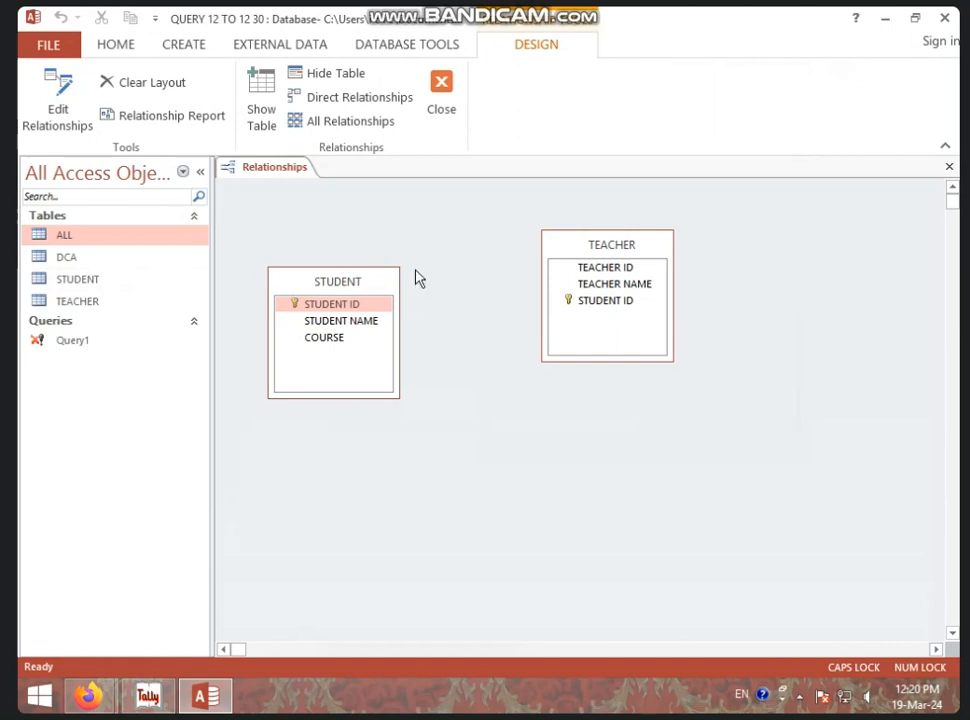
left_click_drag(340, 268, 361, 224)
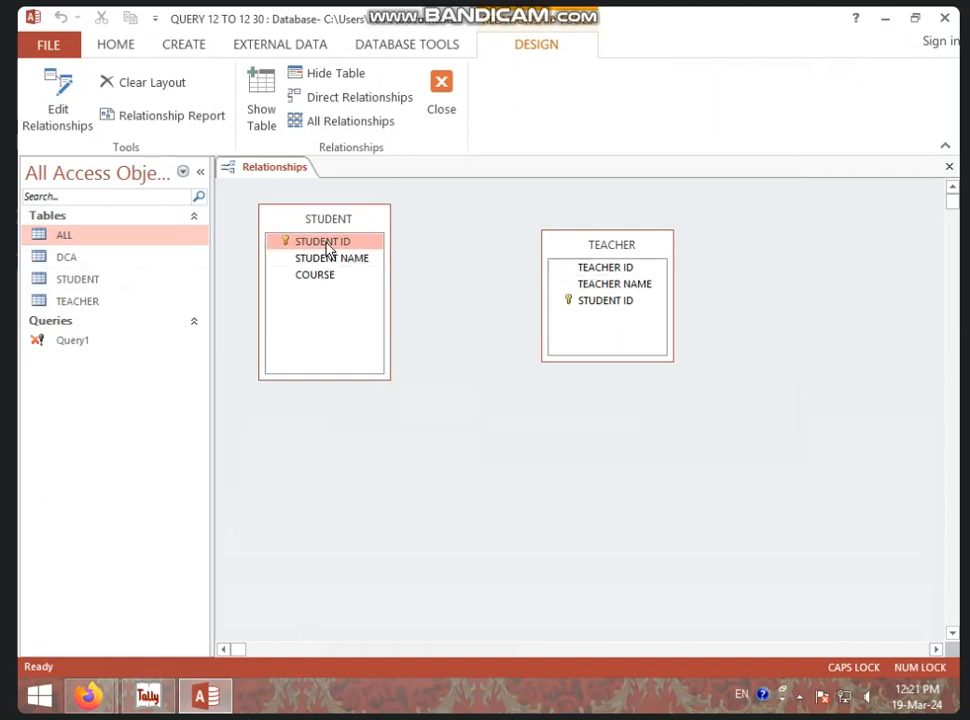
Create a relationship from STUDENT's STUDENT ID to TEACHER's STUDENT ID, enforcing referential integrity with cascading updates of related fields and deletes of related records
left_click_drag(331, 248, 607, 307)
left_click_drag(308, 247, 603, 305)
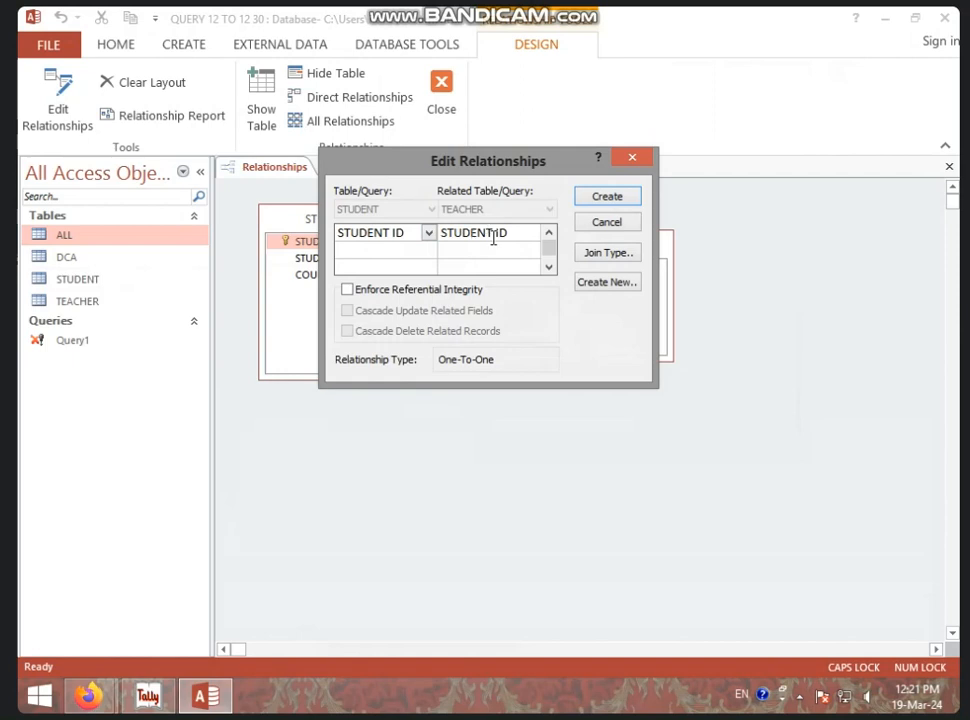
left_click(428, 234)
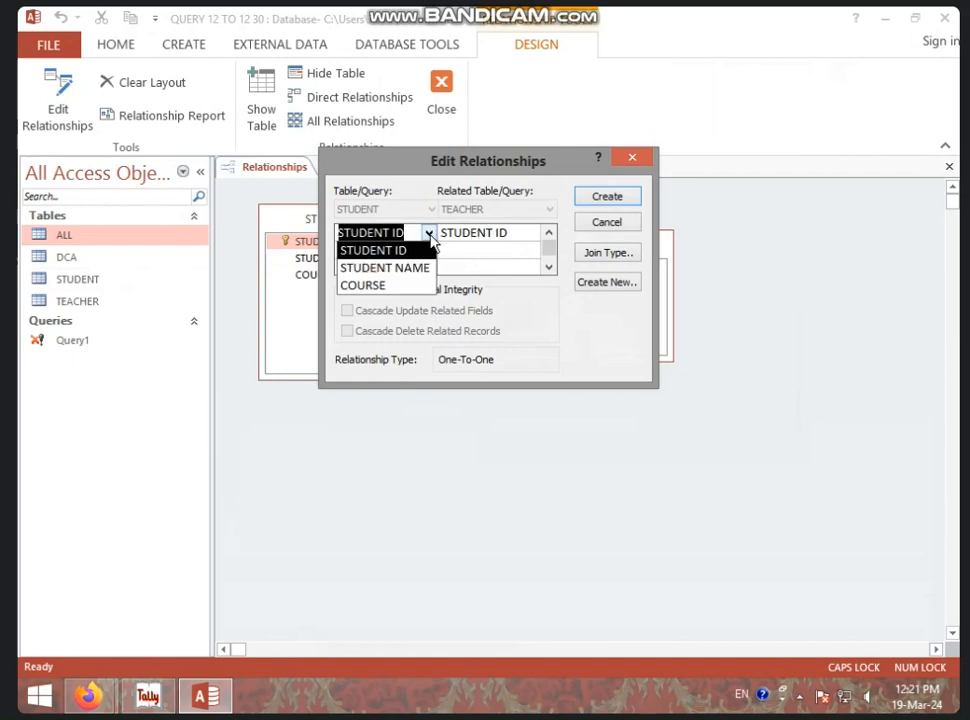
left_click(429, 236)
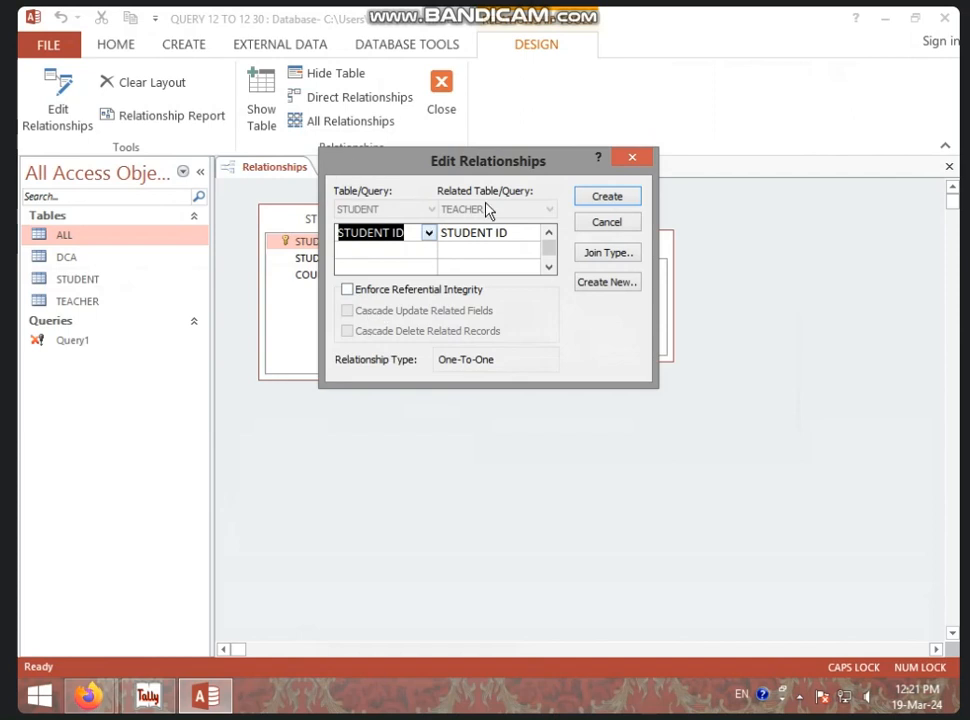
left_click(347, 290)
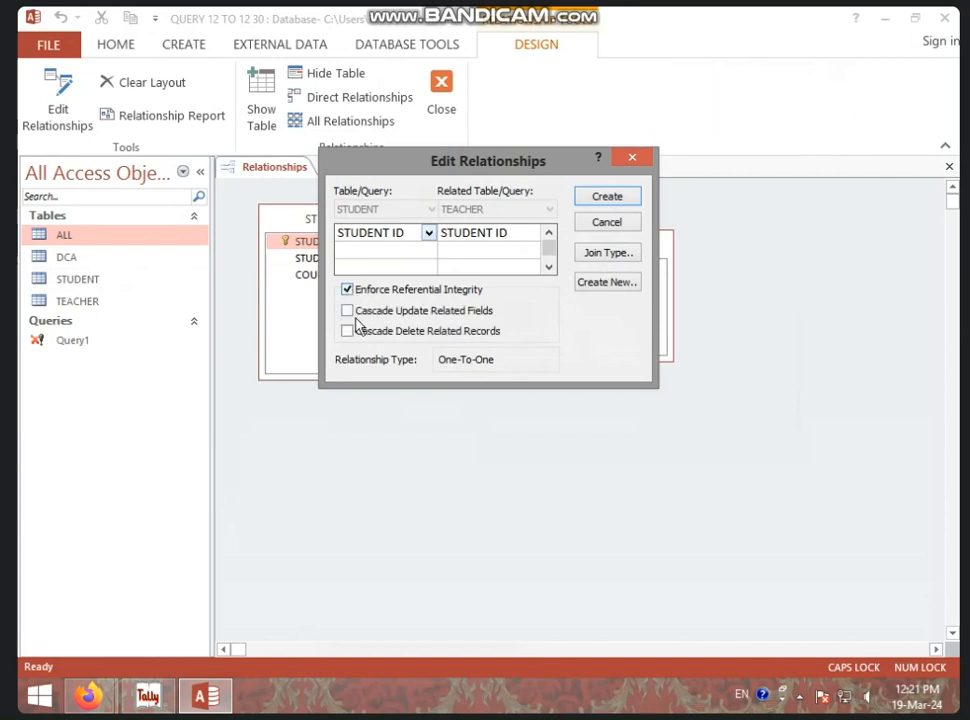
left_click(347, 311)
left_click(348, 331)
left_click(588, 196)
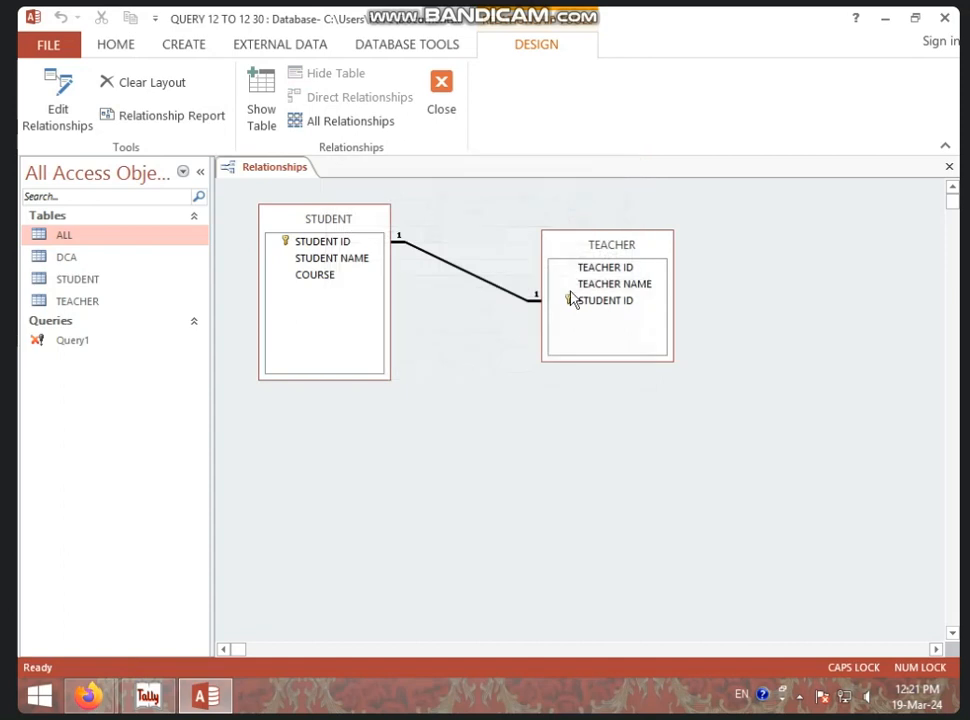
Rearrange the linked table boxes, moving TEACHER farther from STUDENT and STUDENT slightly lower
left_click_drag(586, 254, 715, 302)
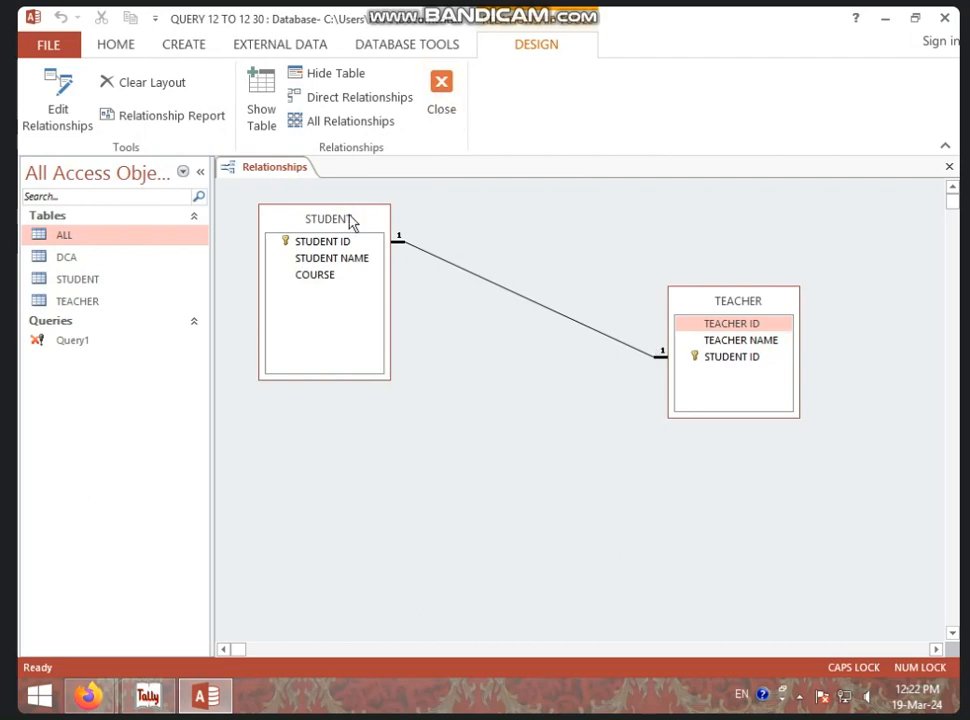
left_click_drag(349, 220, 358, 365)
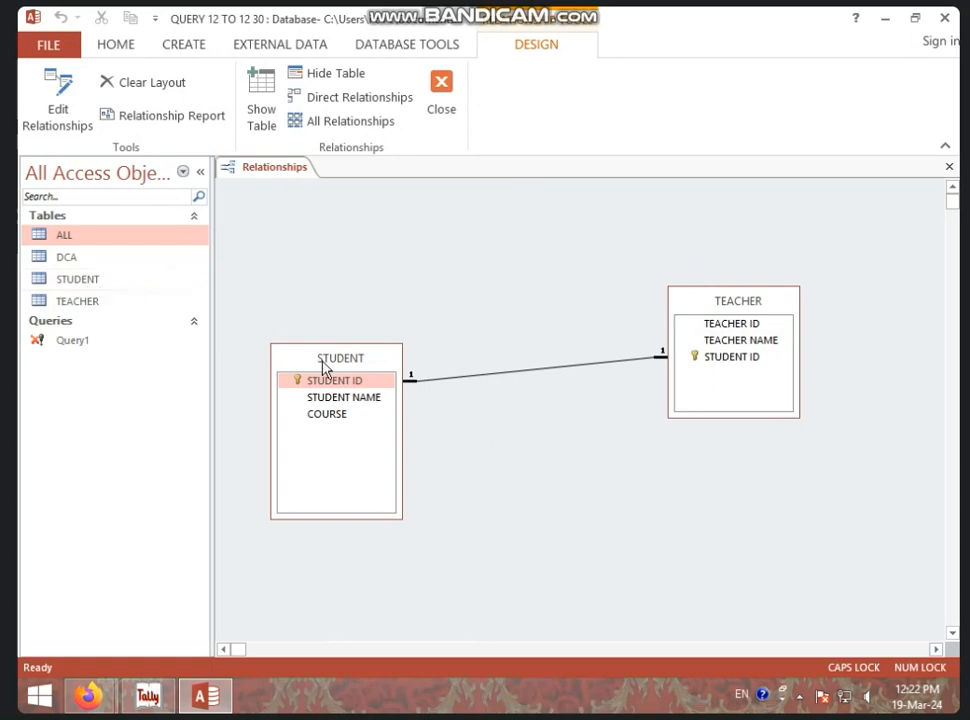
left_click_drag(323, 361, 343, 261)
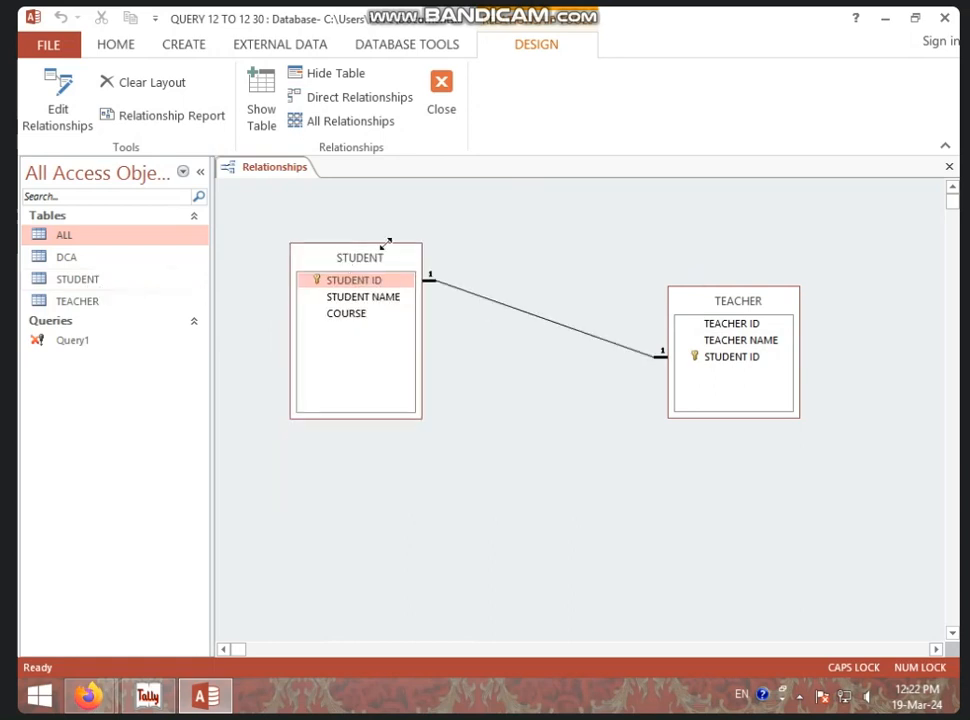
Open the STUDENT and TEACHER tables in Datasheet View alongside the relationships layout
double_click(106, 288)
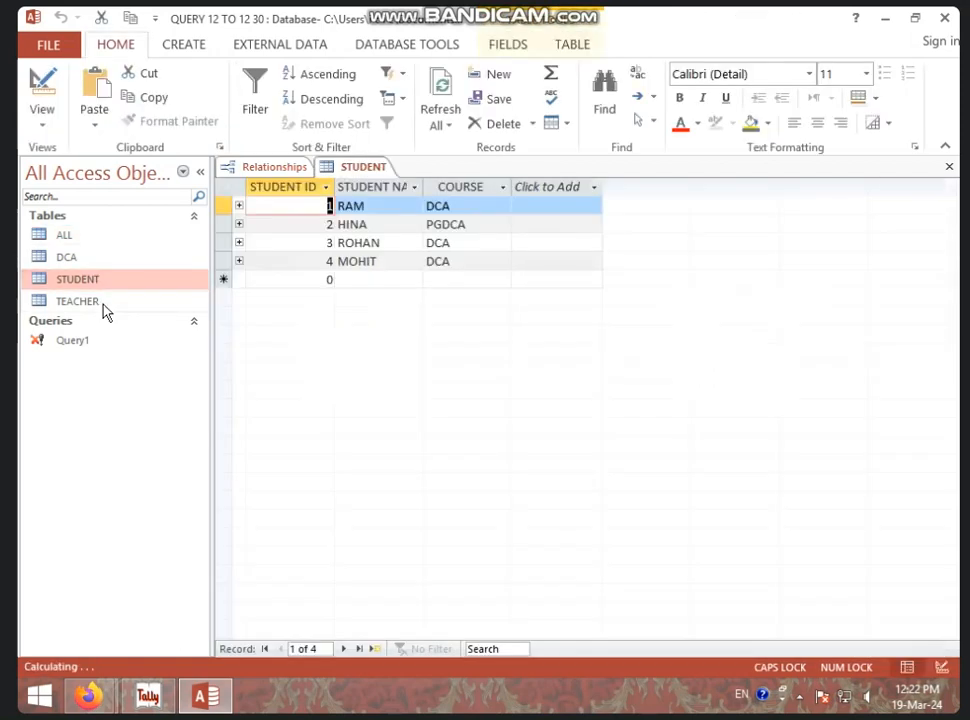
left_click(102, 310)
double_click(102, 310)
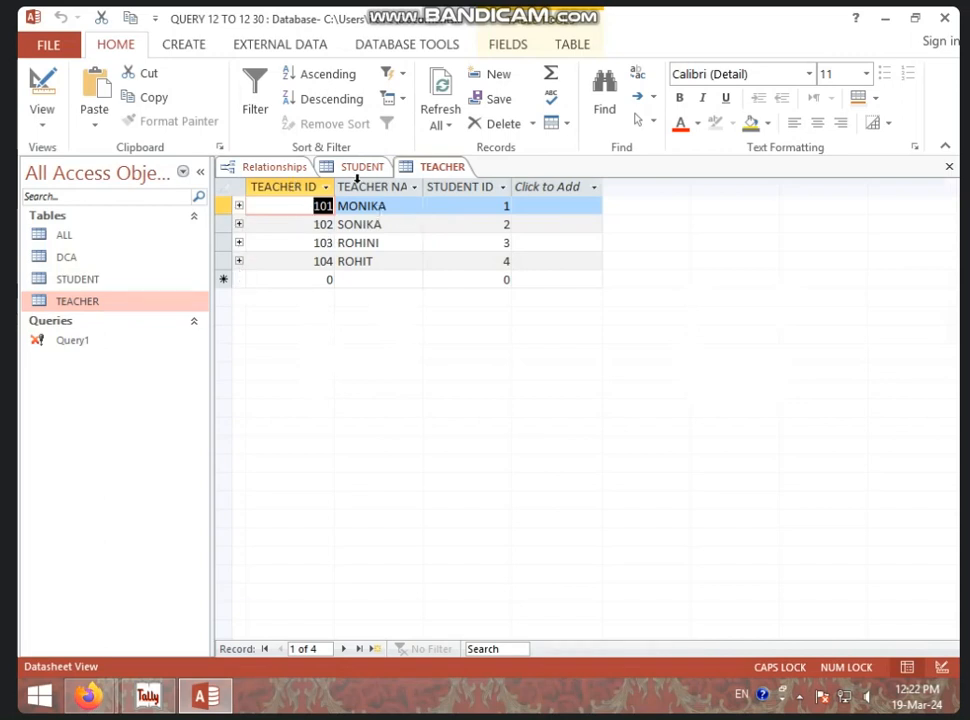
left_click(443, 169)
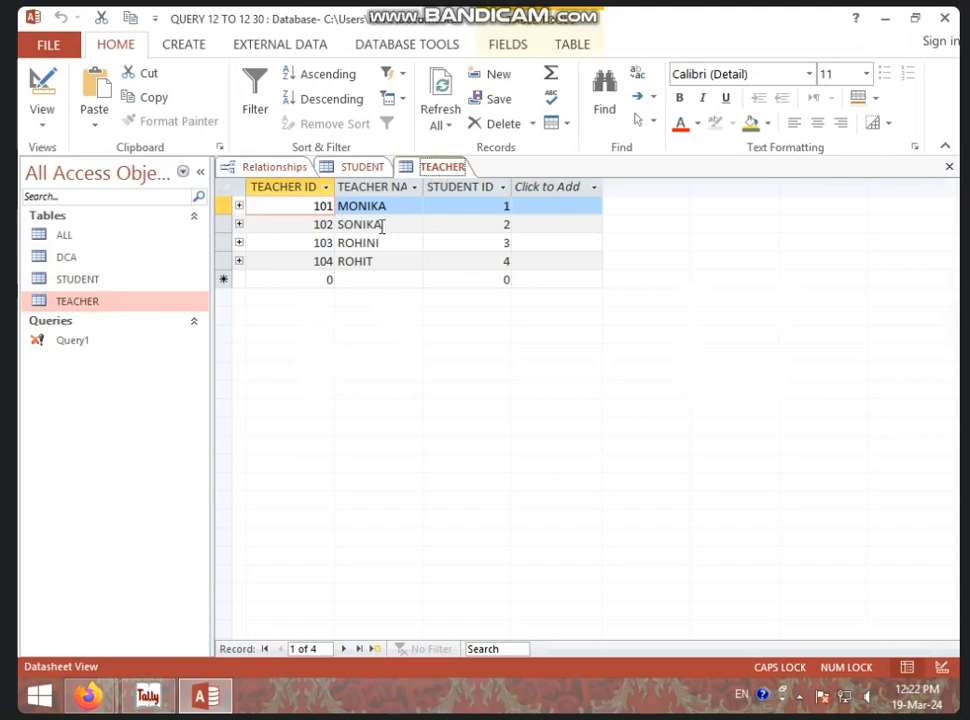
Expand the second TEACHER record and inspect the name and course fields of its linked student record
left_click(239, 225)
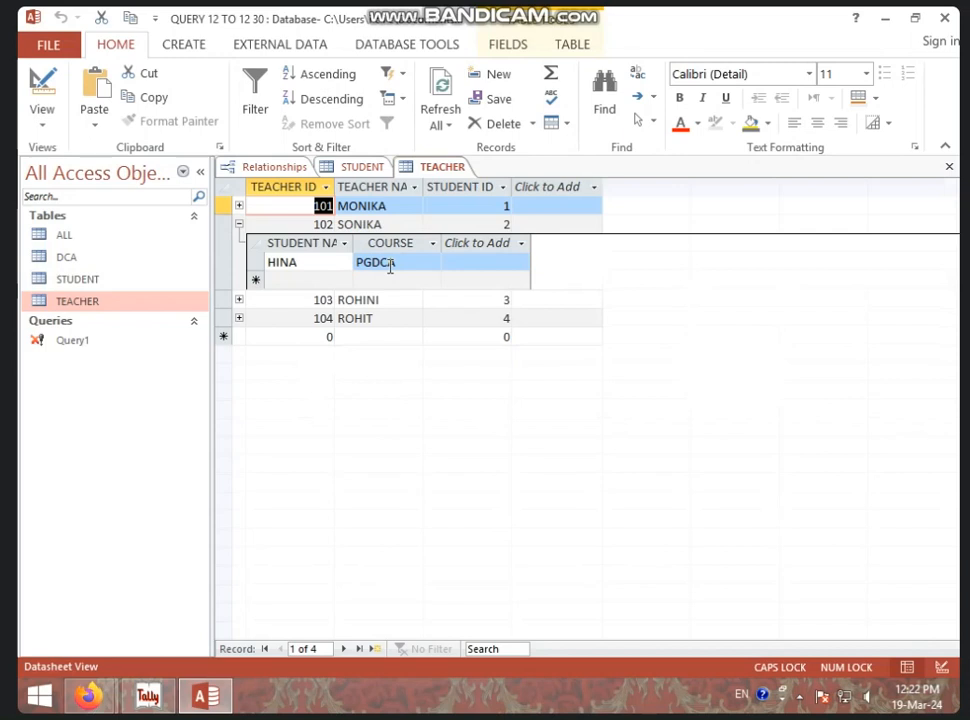
left_click(318, 262)
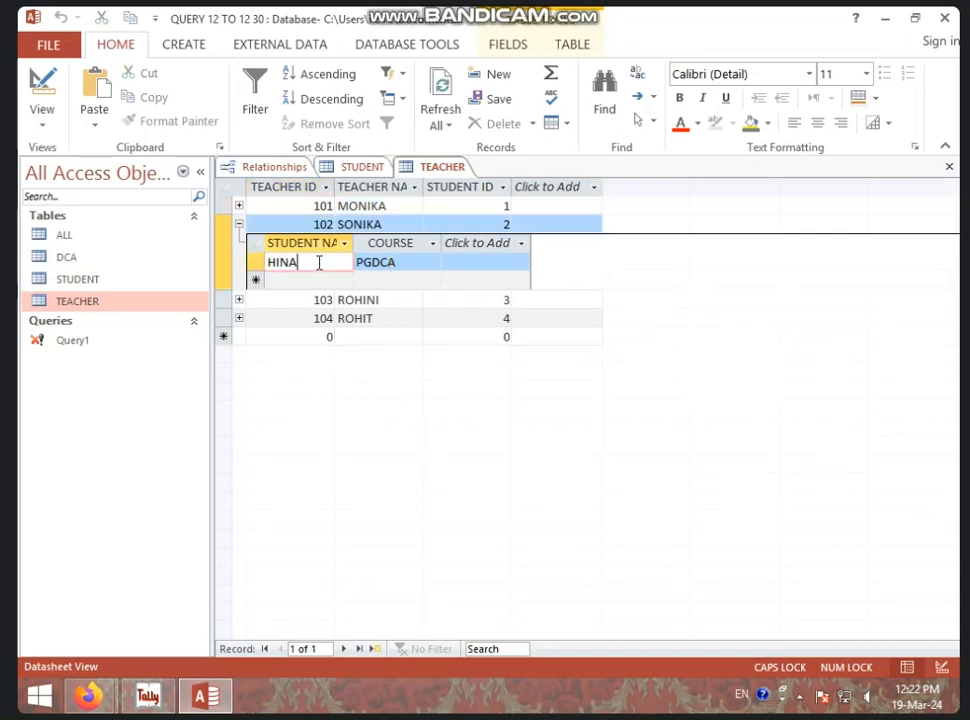
left_click(385, 262)
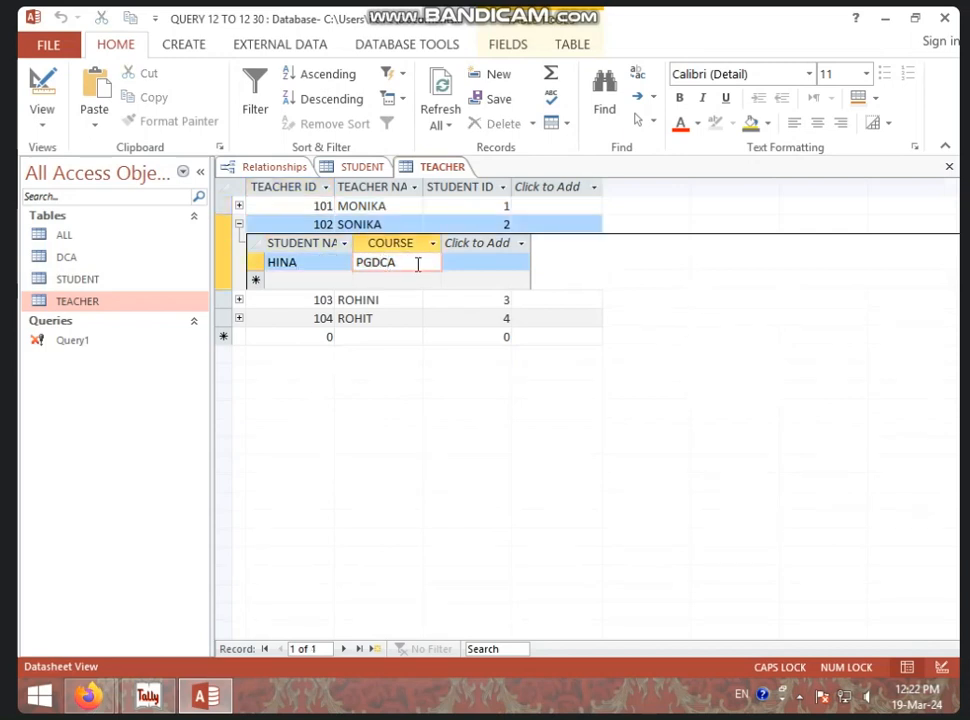
left_click(485, 264)
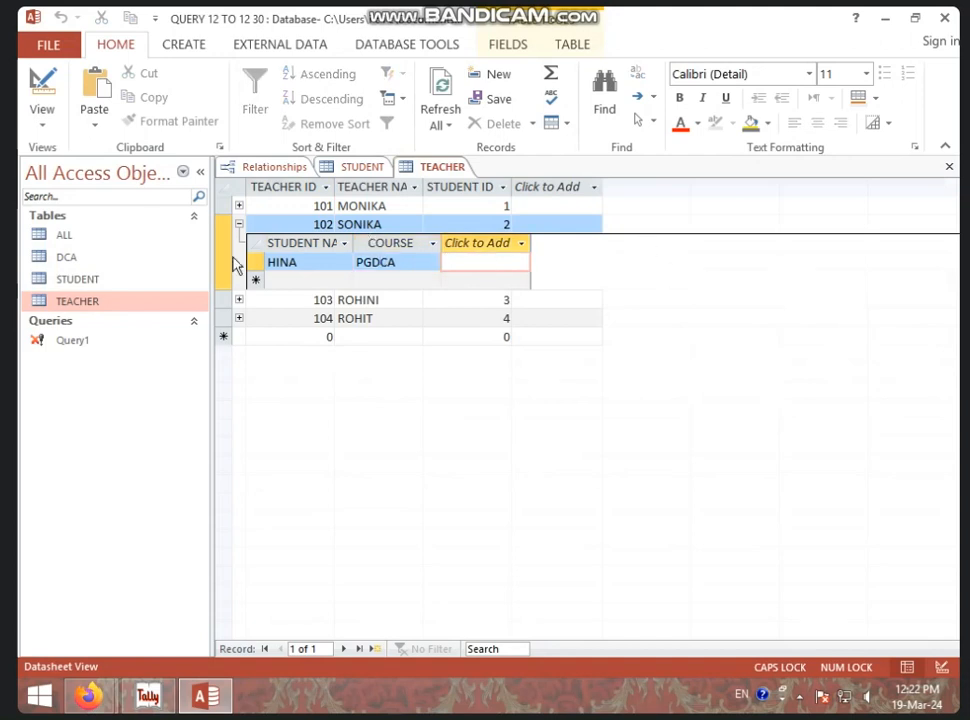
View the linked student records of the third and fourth teachers, and collapse all expanded TEACHER records
left_click(240, 300)
left_click(240, 377)
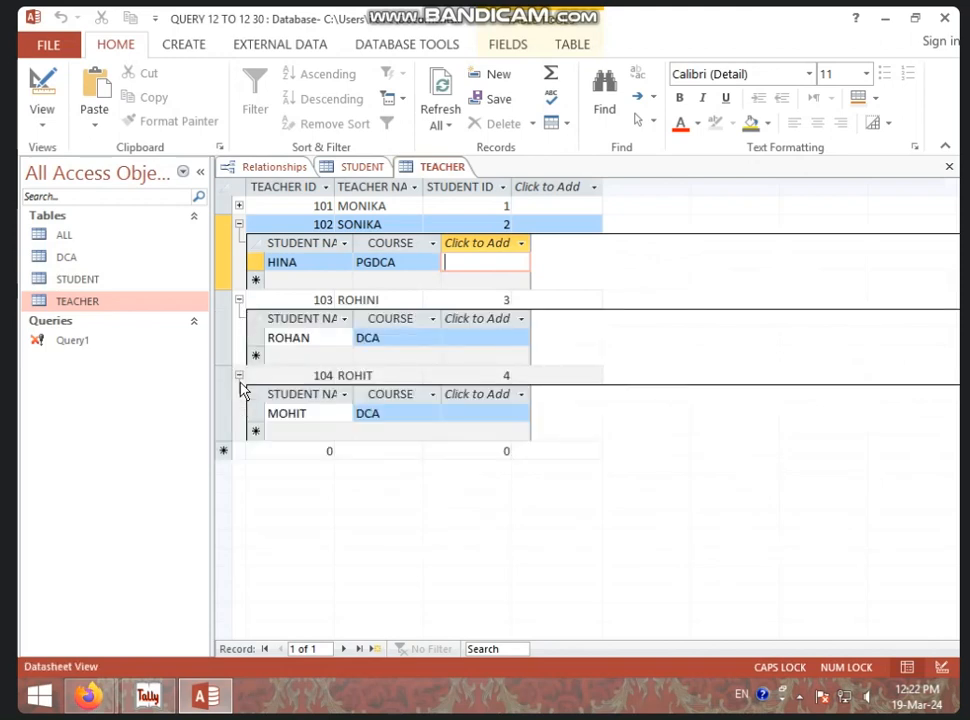
left_click(240, 377)
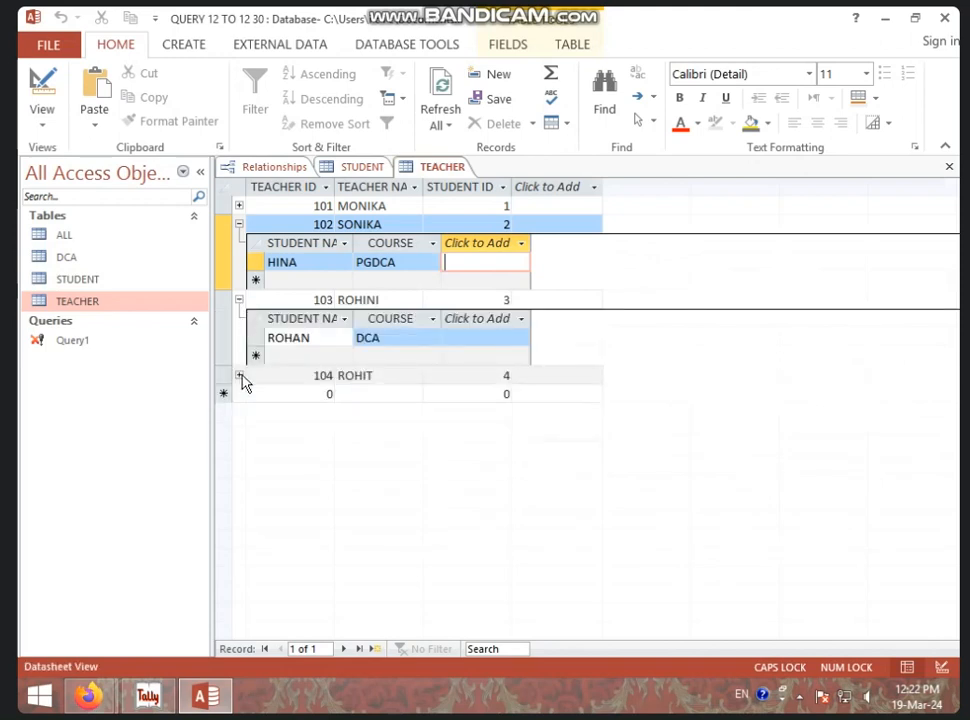
left_click(239, 300)
left_click(239, 224)
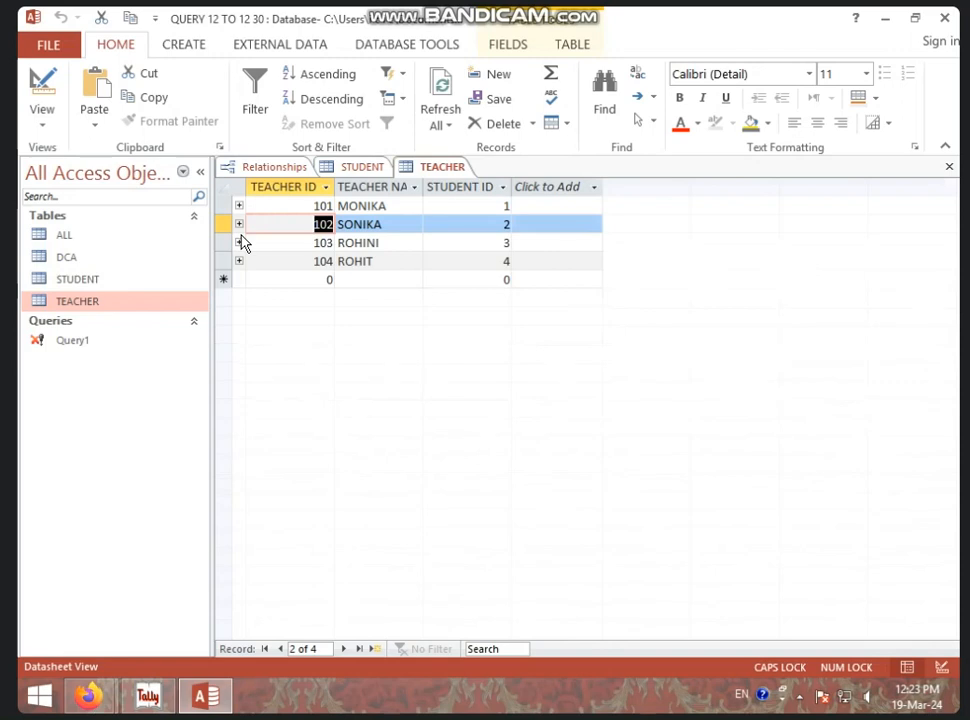
Compare the STUDENT and TEACHER tables, and check the student record linked to the first teacher
left_click(370, 172)
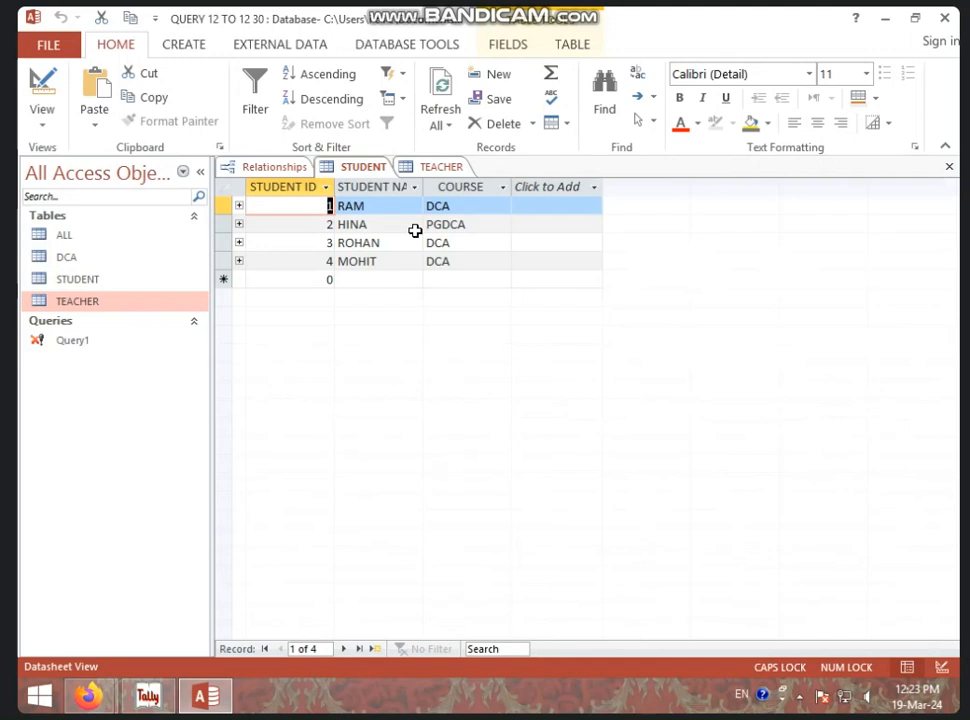
left_click(440, 168)
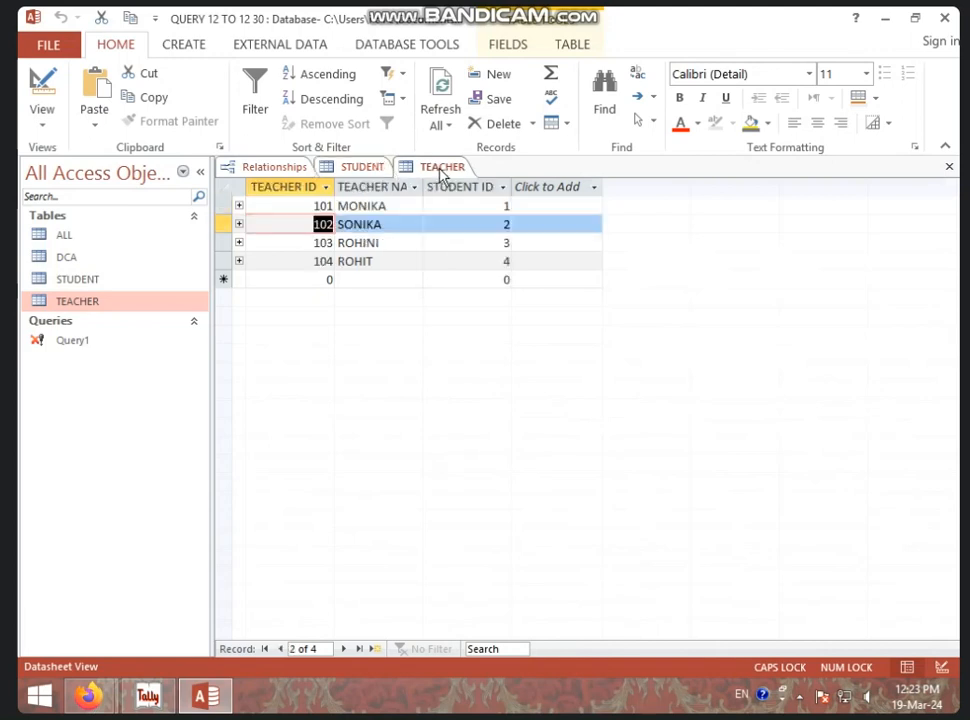
left_click(239, 207)
left_click(239, 207)
left_click(364, 168)
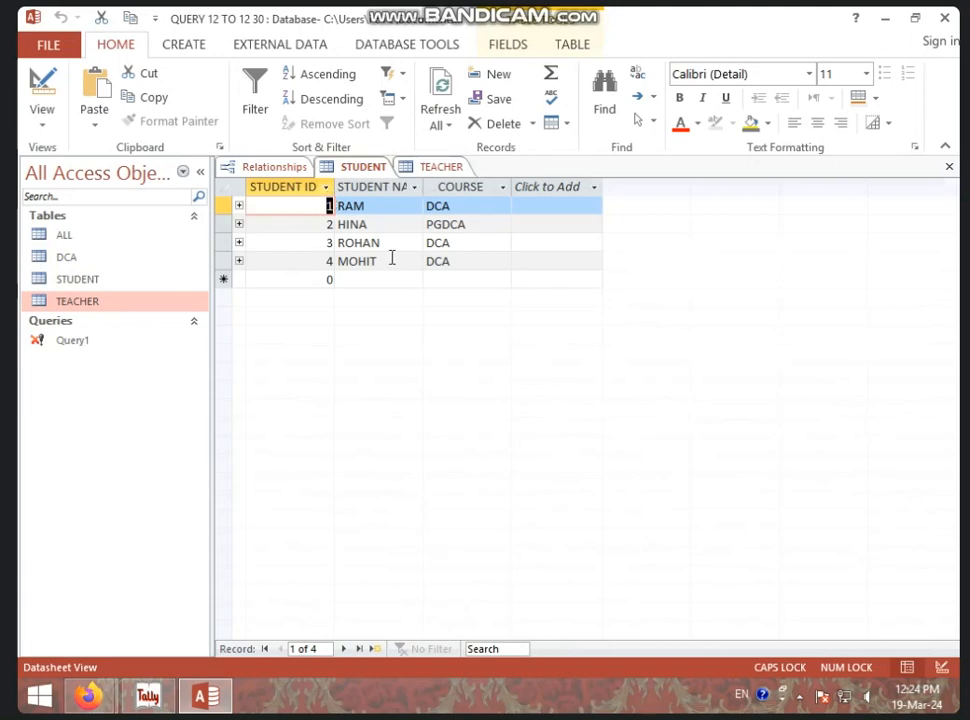
Close the TEACHER table, leaving the STUDENT table open
left_click(433, 170)
right_click(433, 172)
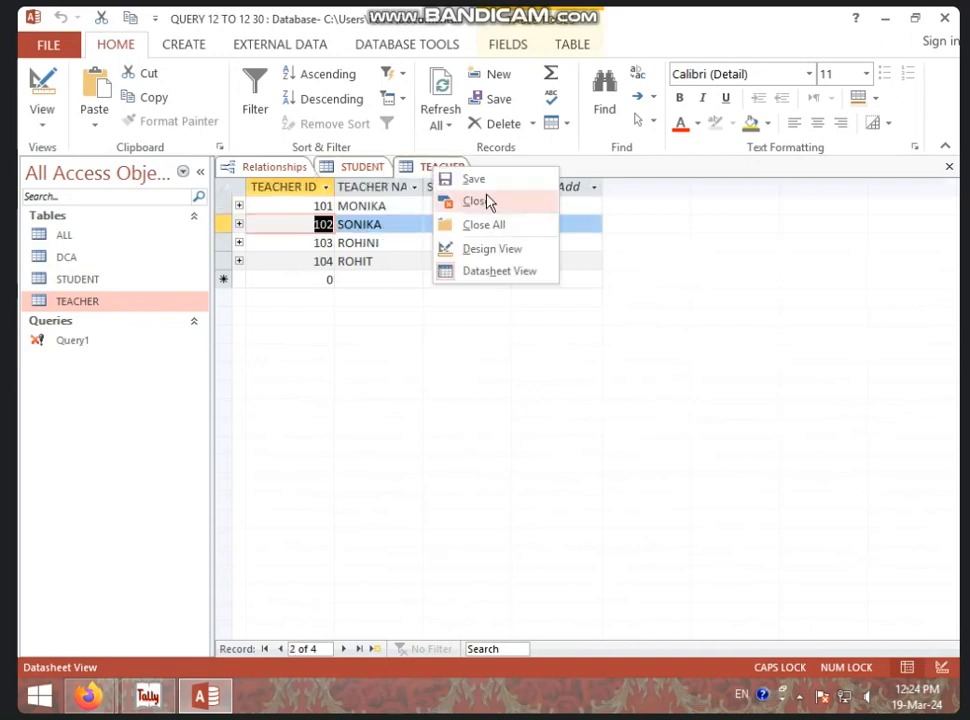
left_click(490, 204)
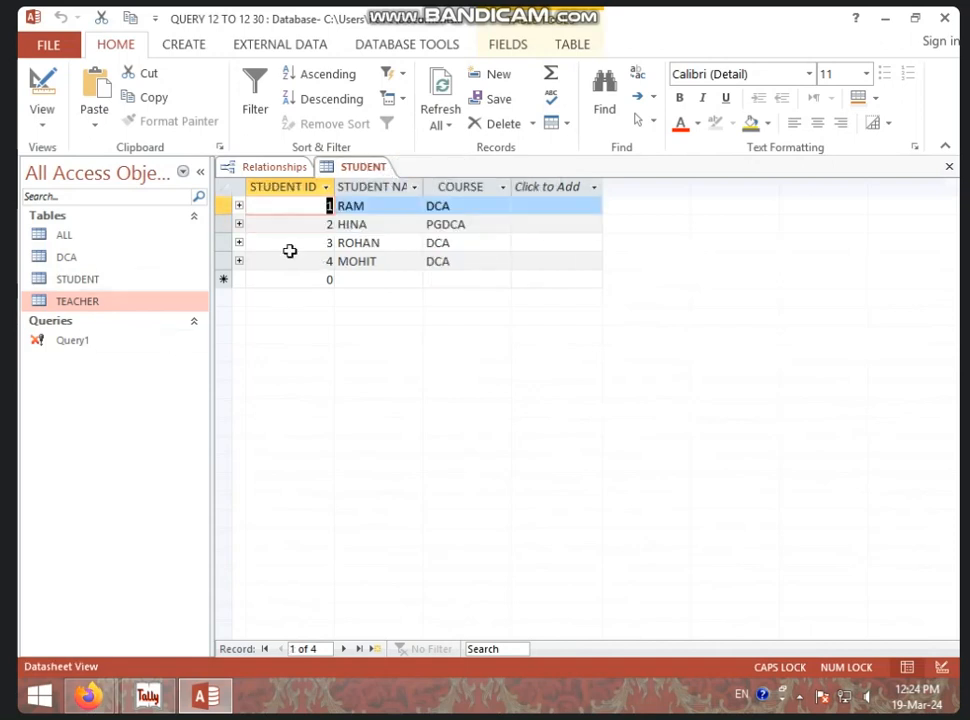
Examine the teacher record linked to the first STUDENT record, collapse it, and review that student's name and course fields
left_click(368, 205)
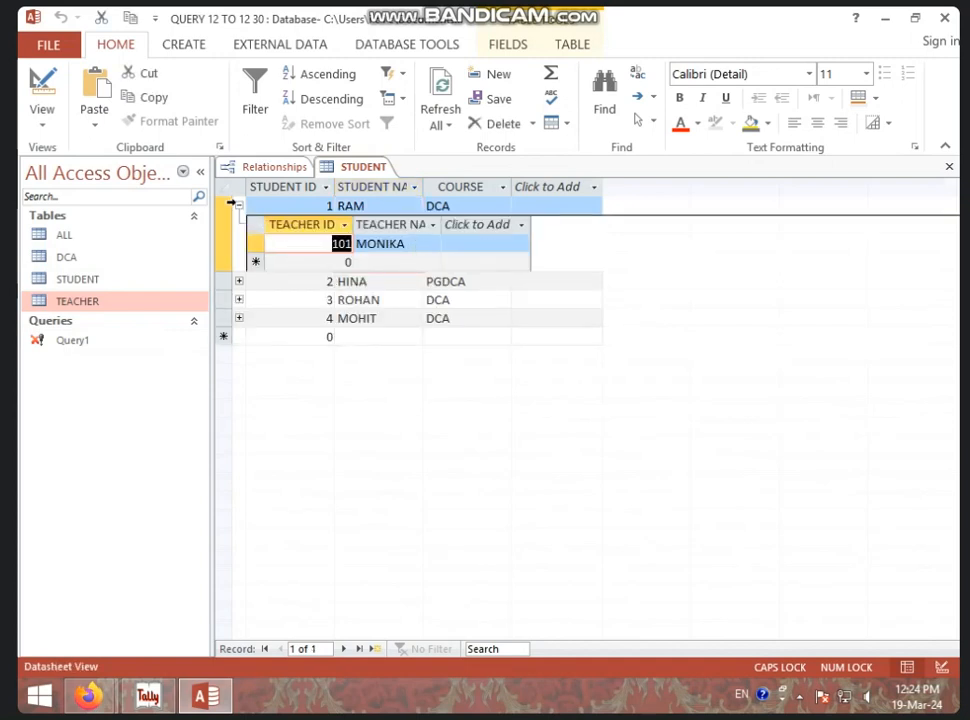
left_click(239, 207)
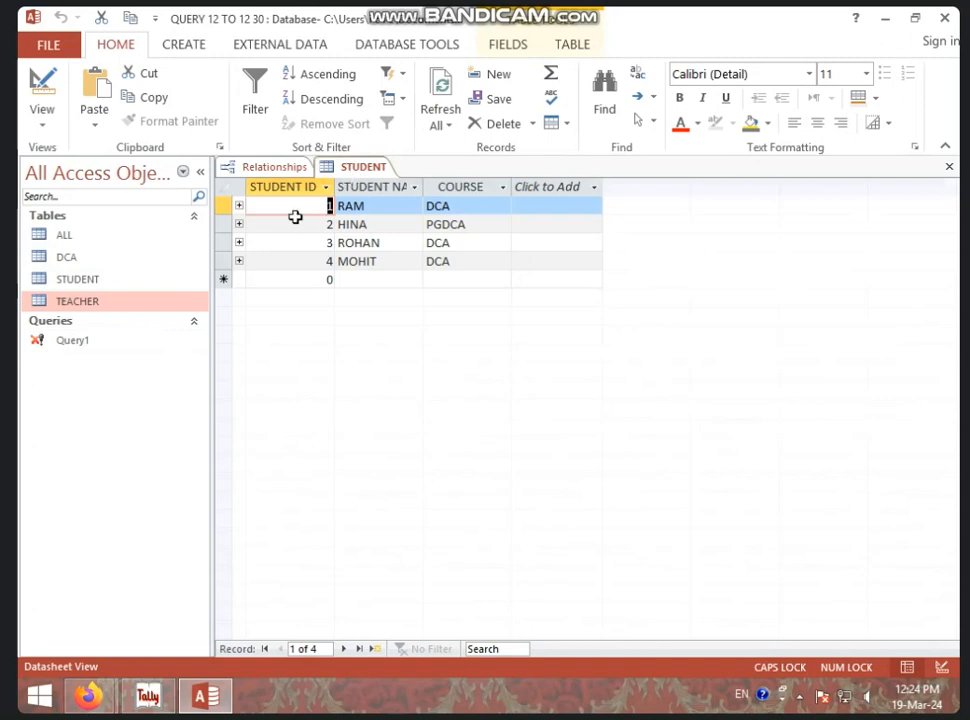
left_click(366, 213)
left_click(480, 209)
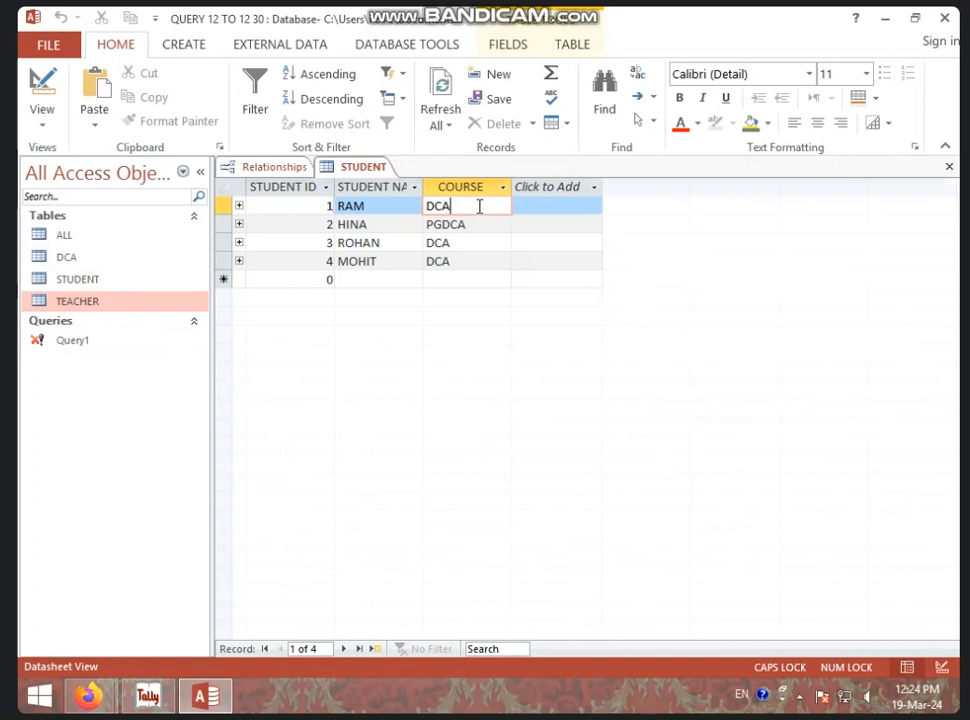
left_click(556, 210)
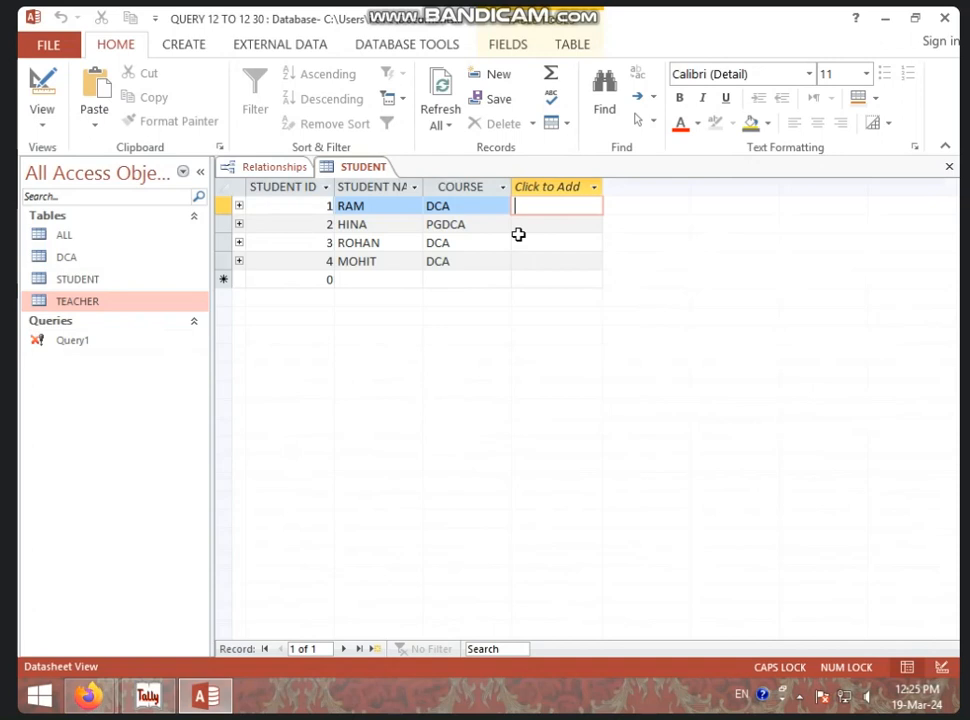
Expand the second STUDENT record to view its linked teacher details
left_click(239, 225)
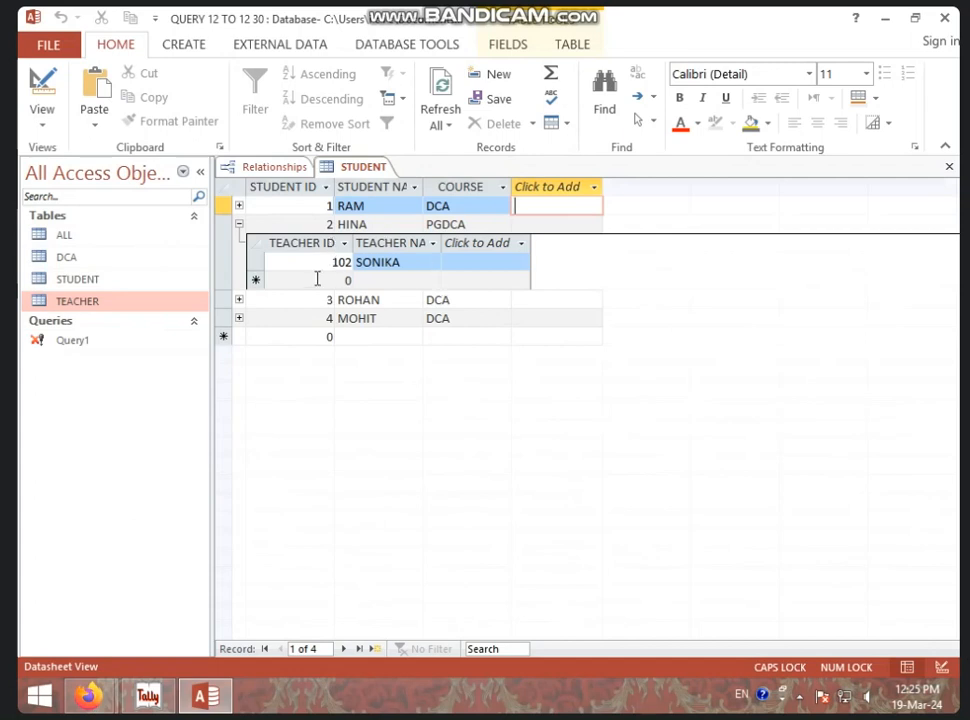
left_click(239, 224)
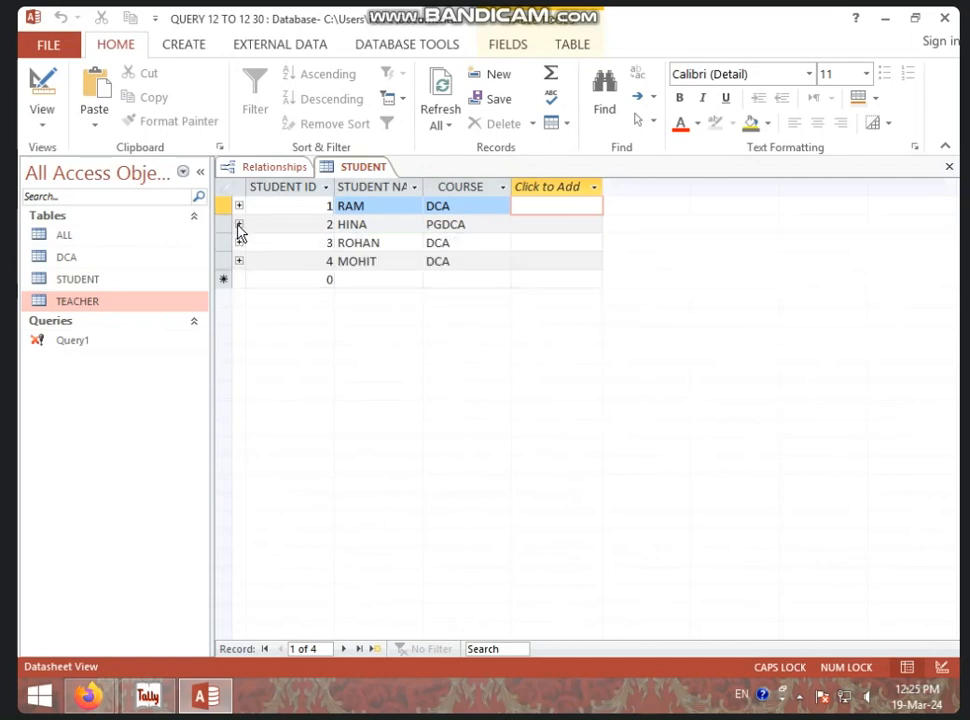
left_click(239, 224)
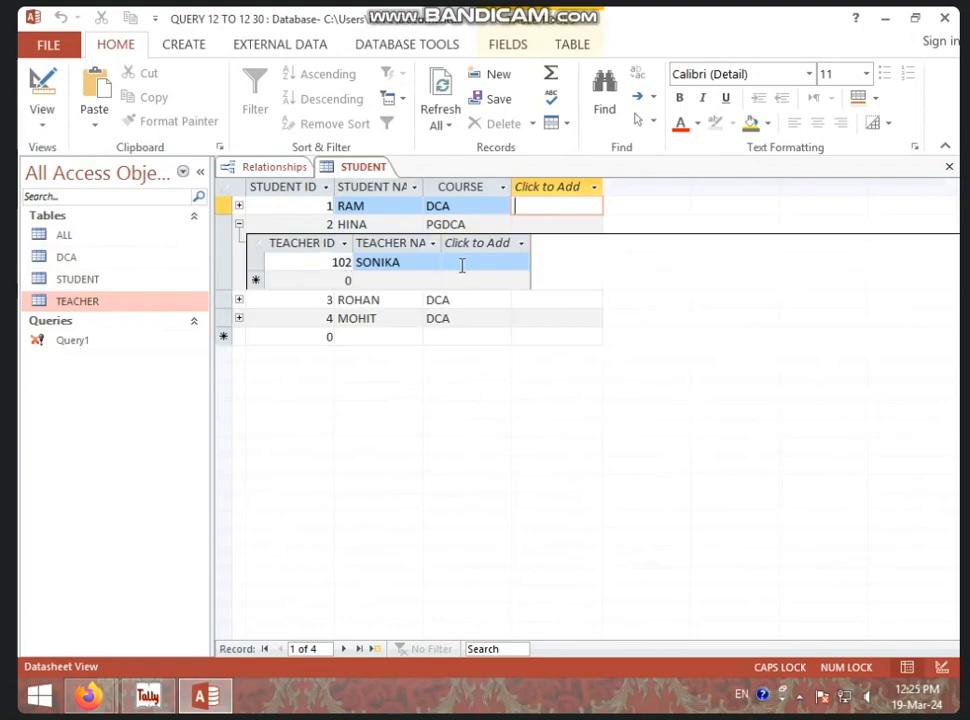